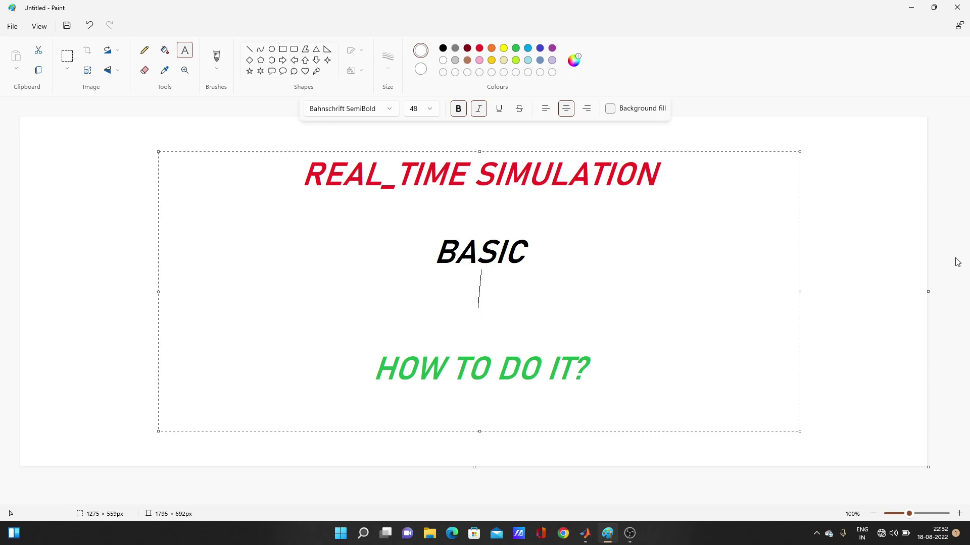
# Recolour the "GERERATE C CODE" line of the text box red
pyautogui.moveTo(786, 335); pyautogui.dragTo(299, 320)
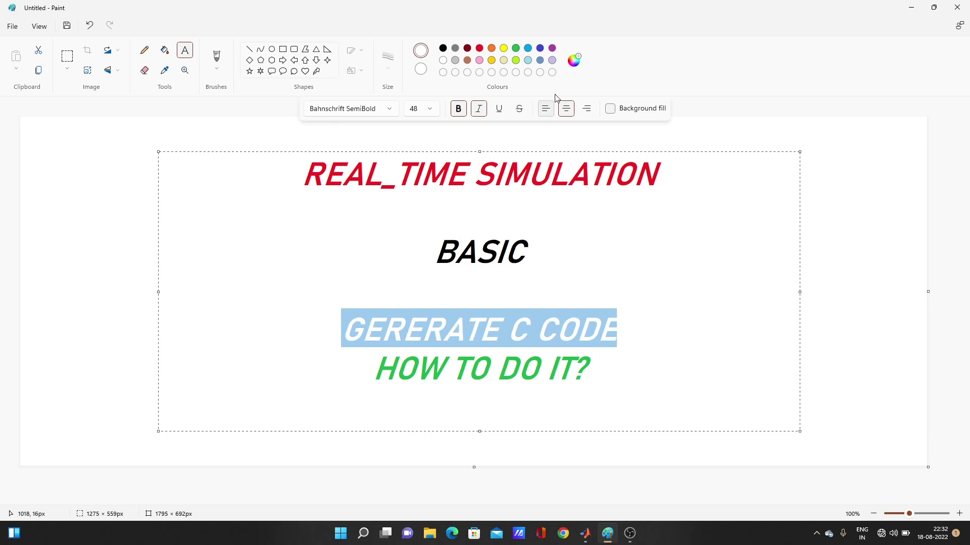
pyautogui.click(479, 48)
pyautogui.click(658, 271)
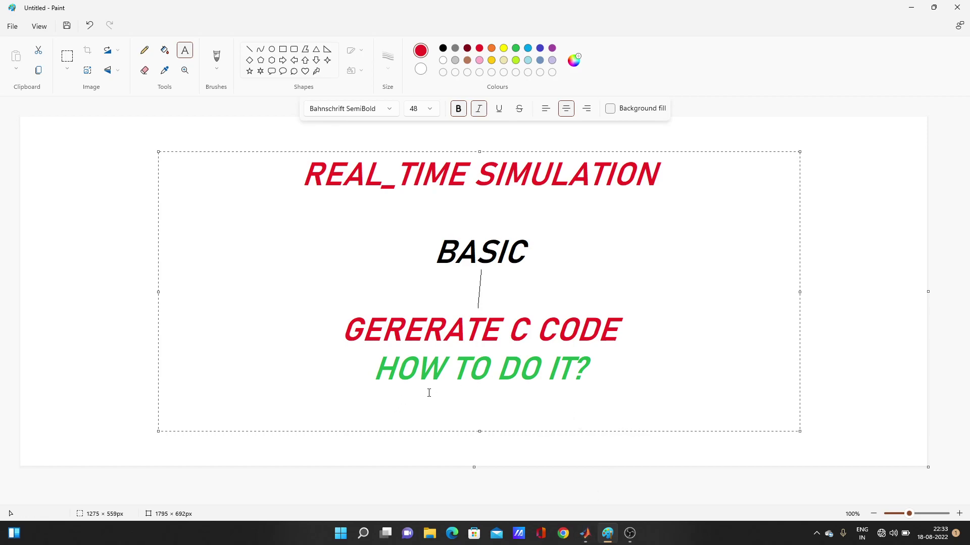
# Switch to MATLAB, launch Simulink and create a blank model in a maximized window
pyautogui.click(590, 540)
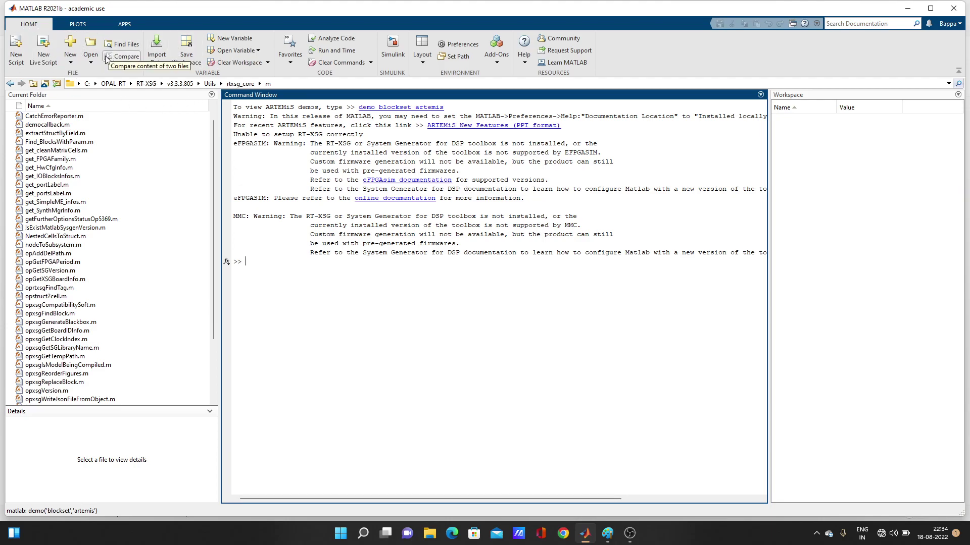
pyautogui.click(394, 52)
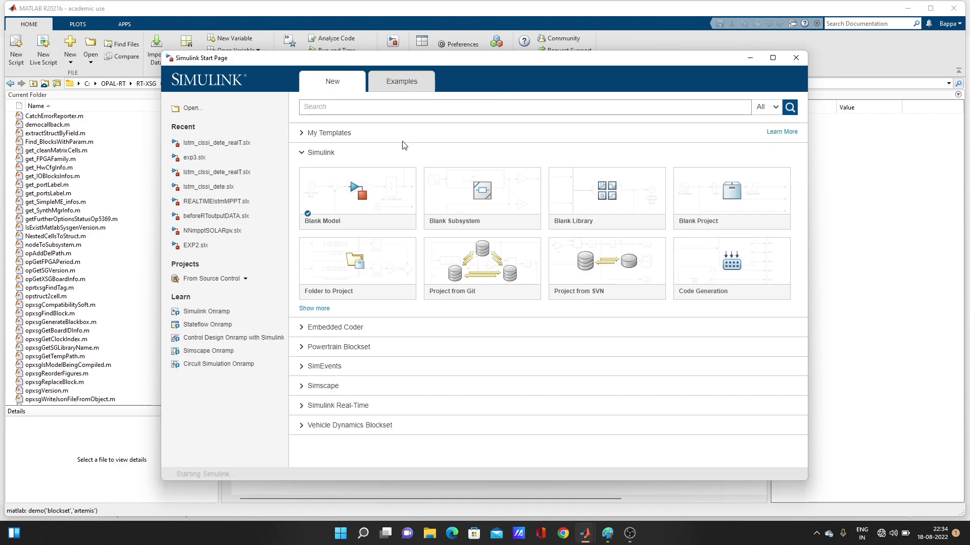
pyautogui.moveTo(380, 207)
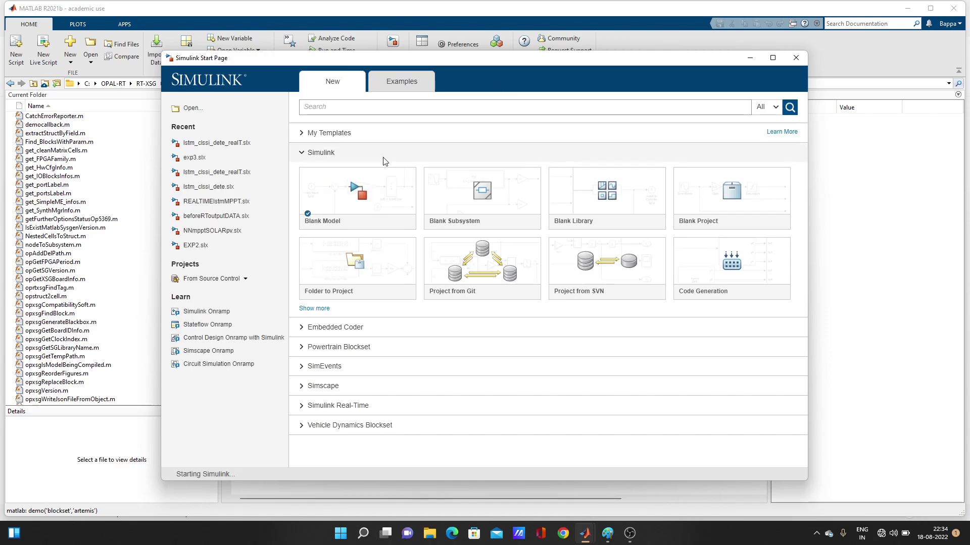
pyautogui.click(342, 191)
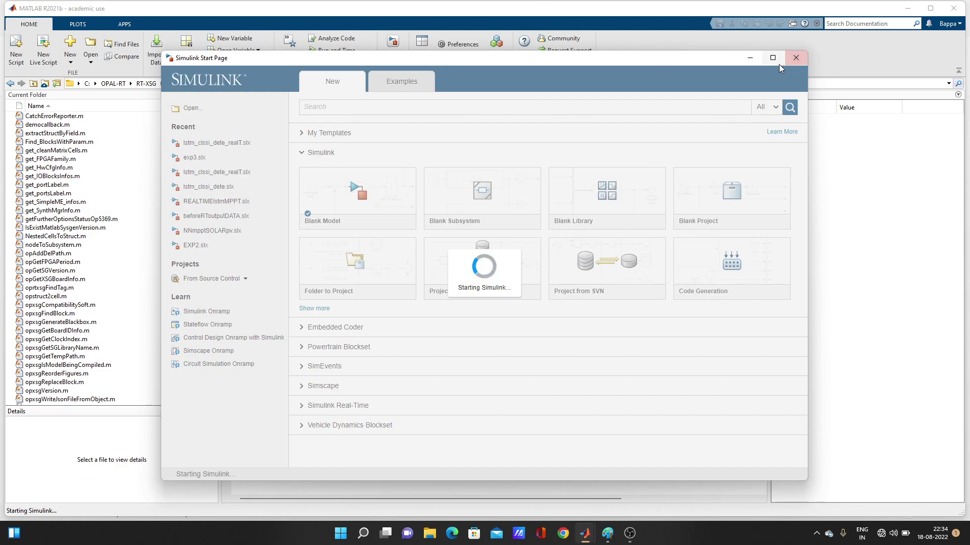
pyautogui.moveTo(778, 64)
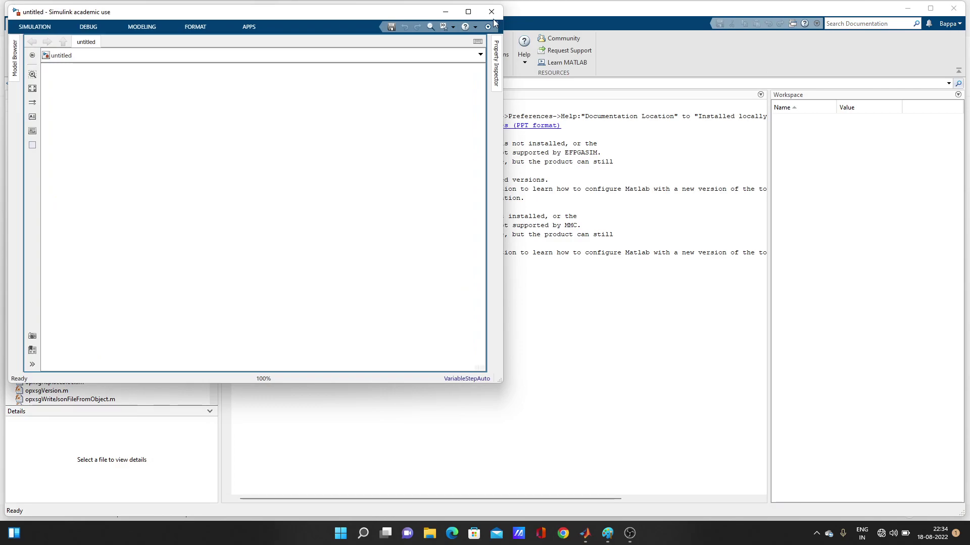
pyautogui.click(468, 11)
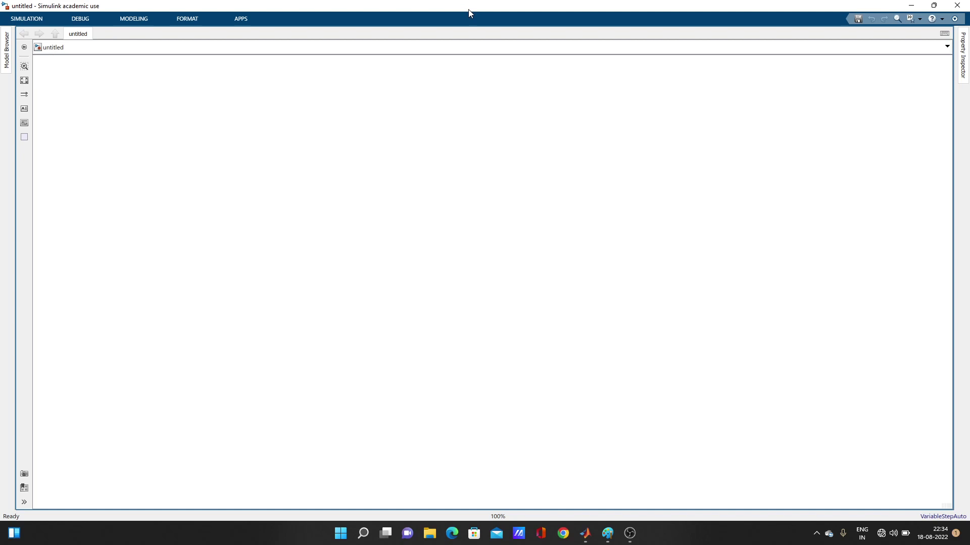
# Add a Constant block, a Sum block and a Simulink Scope block to the empty model, running from the upper left toward the right
pyautogui.doubleClick(283, 144)
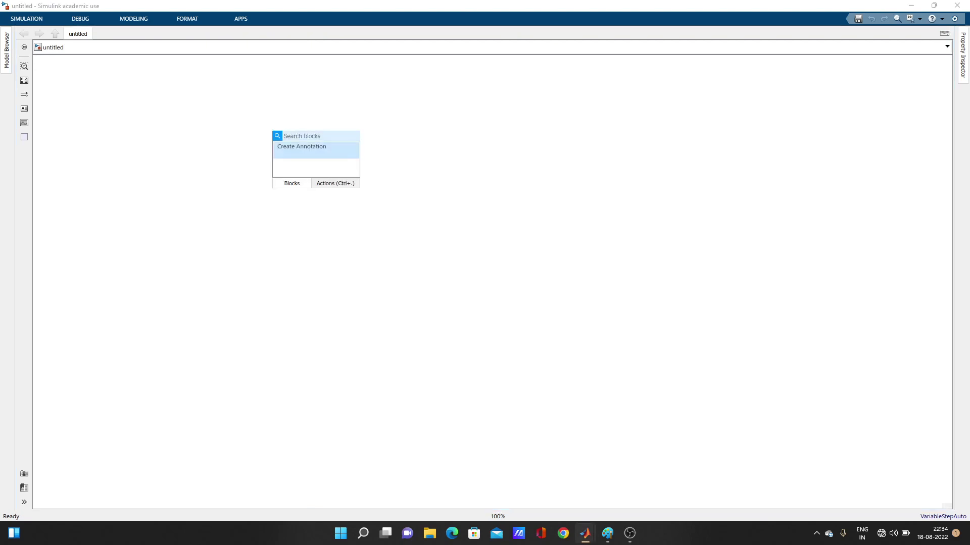
pyautogui.write('CONS')
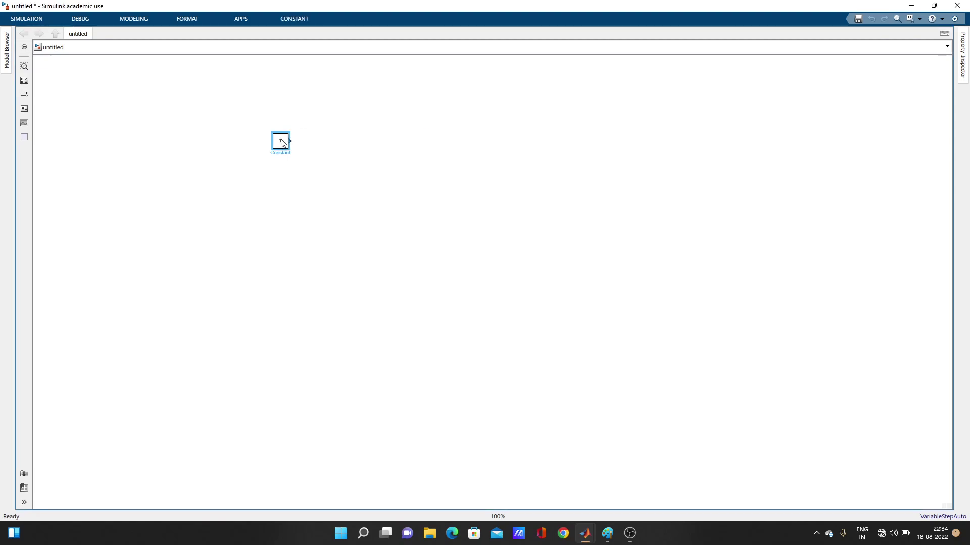
pyautogui.doubleClick(349, 193)
pyautogui.write('SUM')
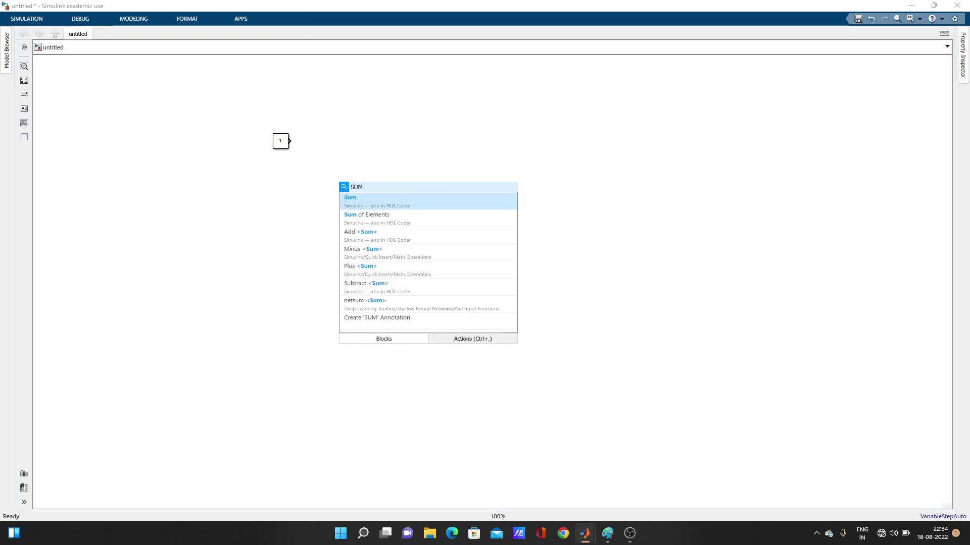
pyautogui.press('Return')
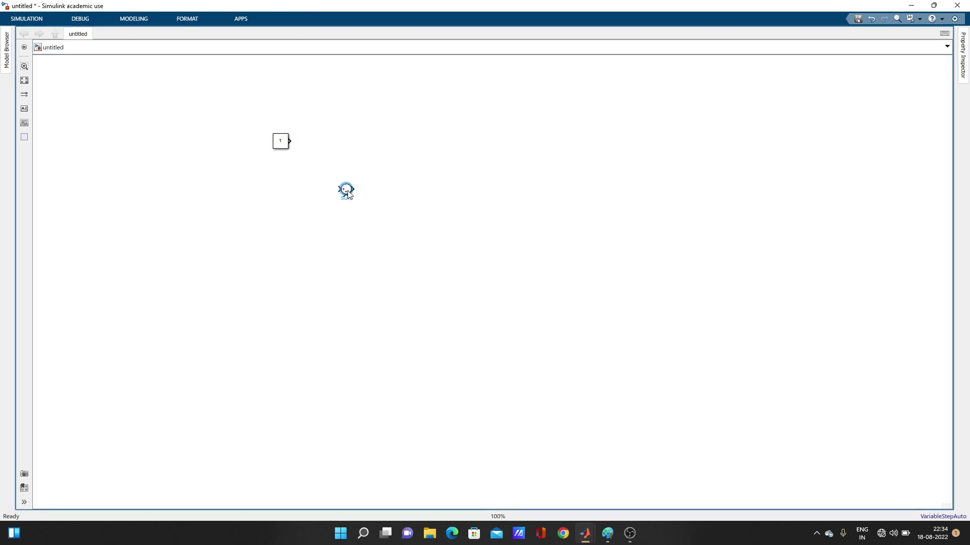
pyautogui.doubleClick(434, 193)
pyautogui.write('sco')
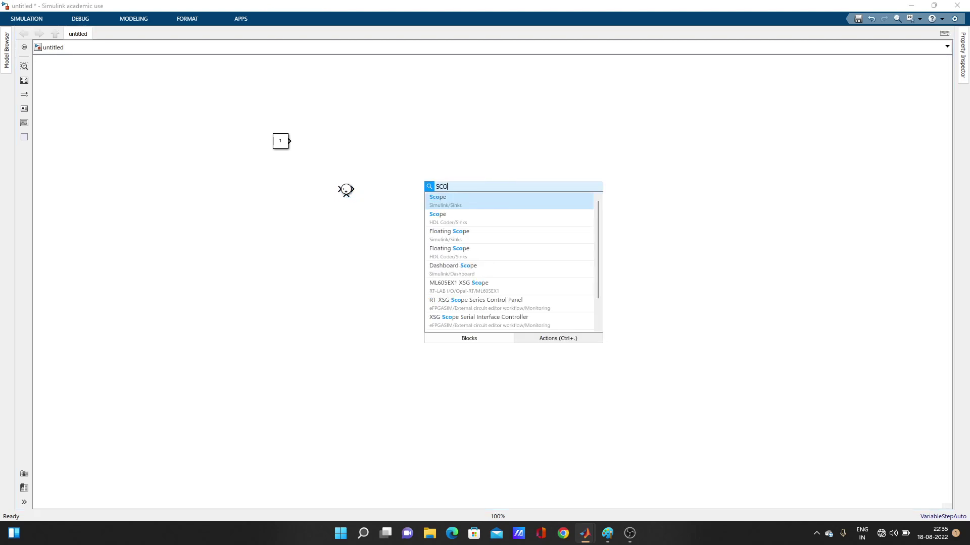
pyautogui.press('Return')
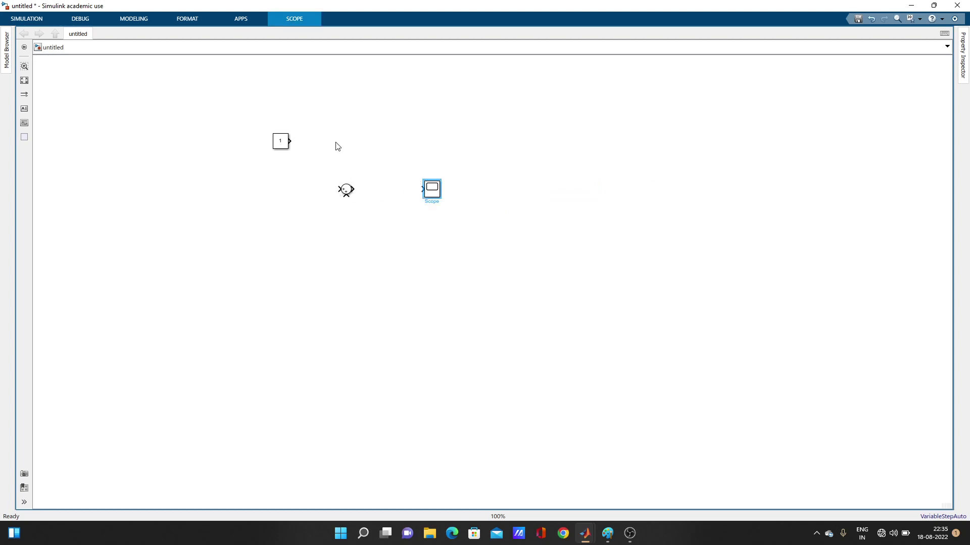
# Duplicate the Constant block and place the copy directly below the original
pyautogui.click(281, 143)
pyautogui.hotkey('ctrl', 'c')
pyautogui.hotkey('ctrl', 'v')
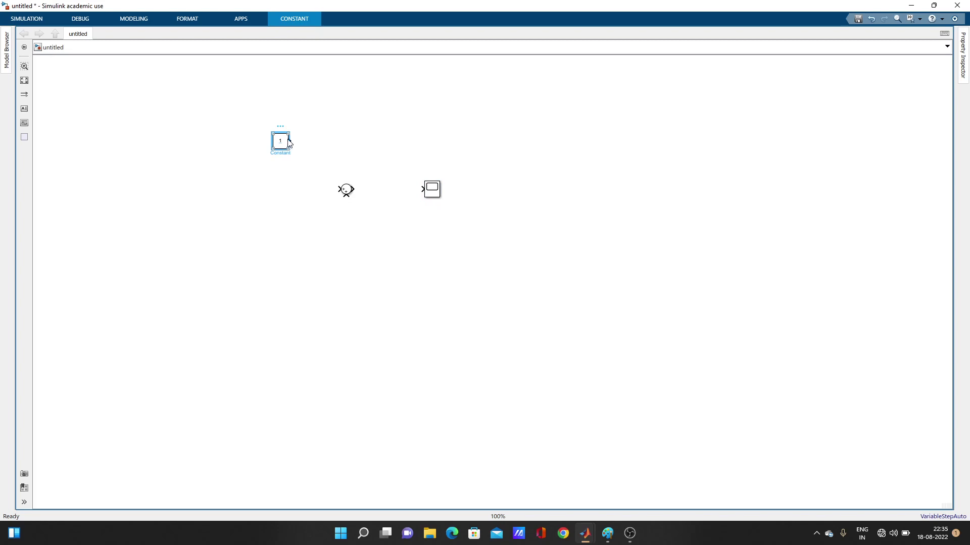
pyautogui.click(291, 195)
# Wire both Constant blocks to the two Sum inputs and connect the Sum output to the Scope
pyautogui.moveTo(305, 193); pyautogui.dragTo(346, 205)
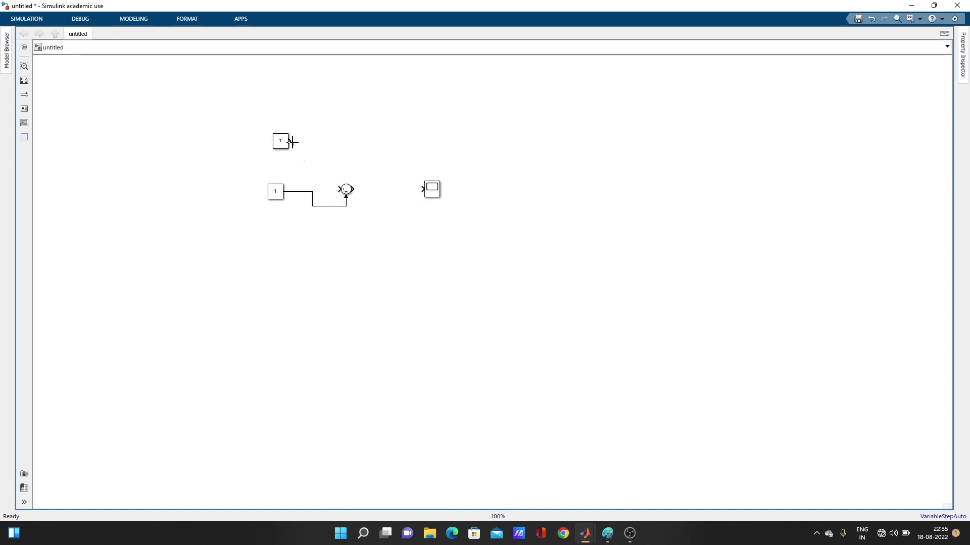
pyautogui.moveTo(292, 142); pyautogui.dragTo(340, 188)
pyautogui.moveTo(356, 188); pyautogui.dragTo(421, 192)
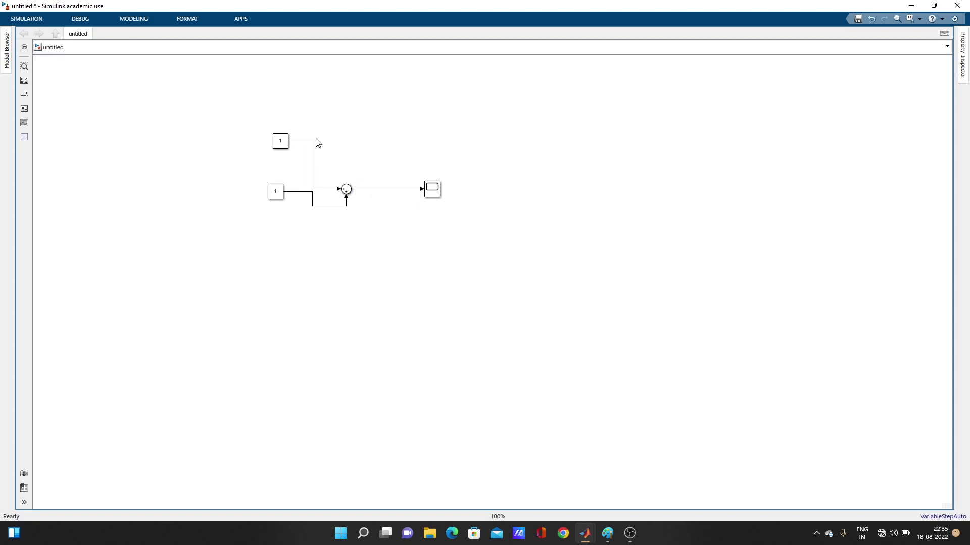
# Run the simulation with a stop time of 10.0, inspect the Scope plot with its axes rescaled, and close the plot
pyautogui.click(33, 25)
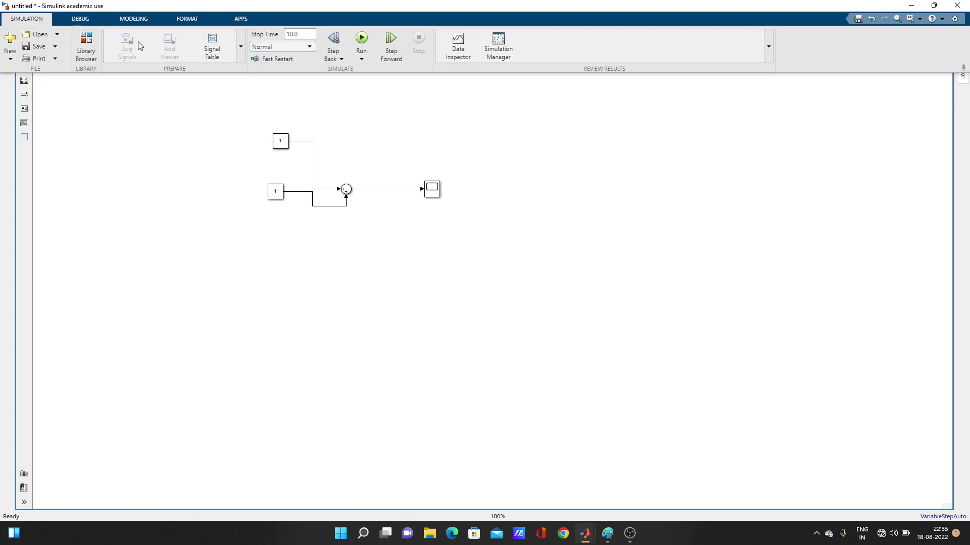
pyautogui.click(356, 41)
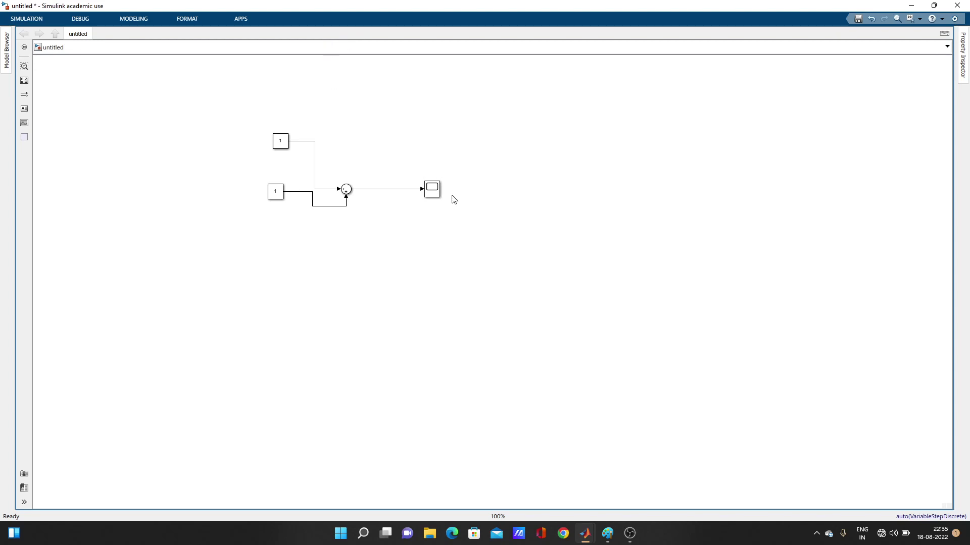
pyautogui.click(432, 188)
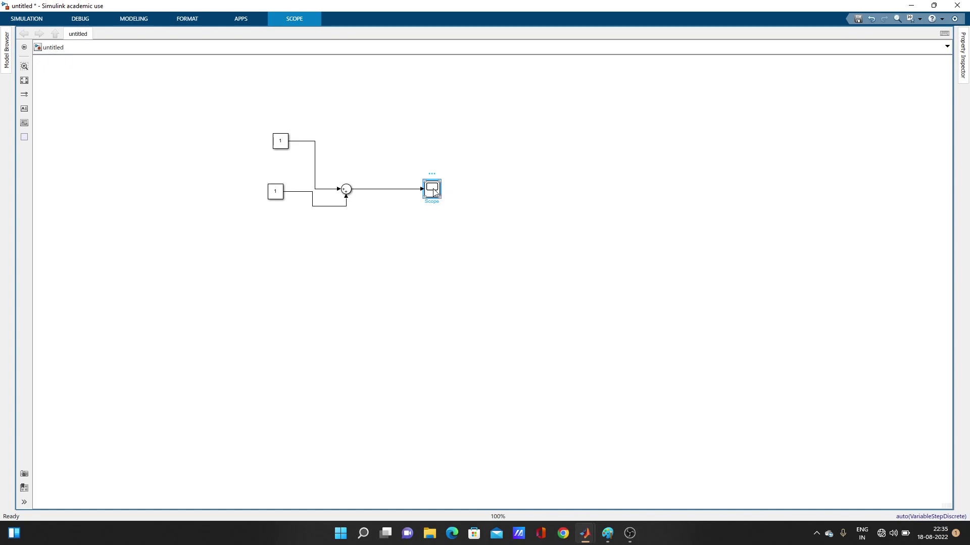
pyautogui.doubleClick(433, 192)
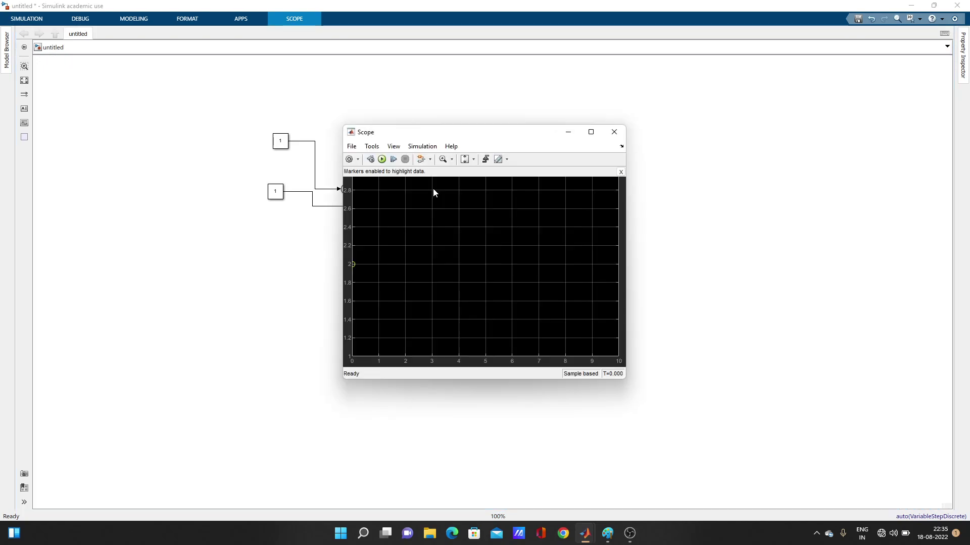
pyautogui.click(476, 161)
pyautogui.click(465, 186)
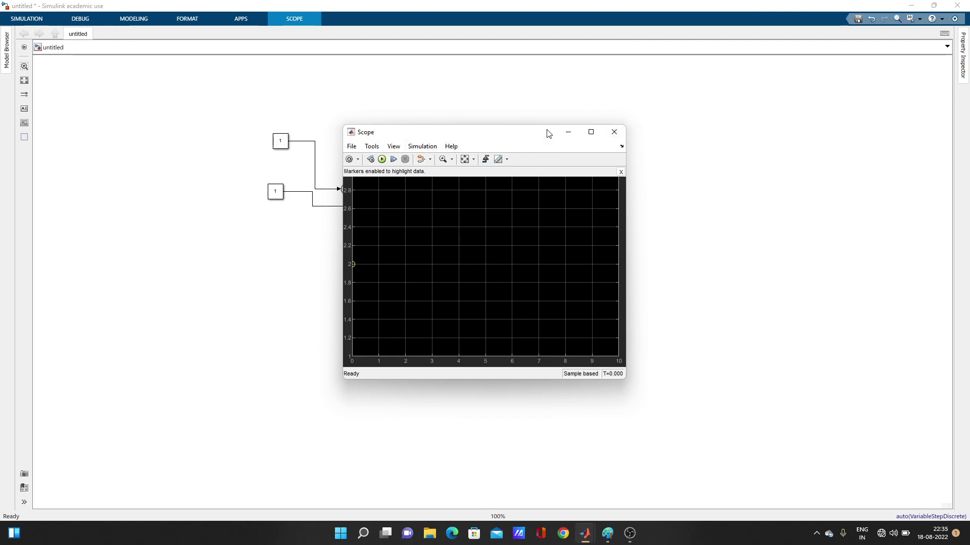
pyautogui.click(614, 132)
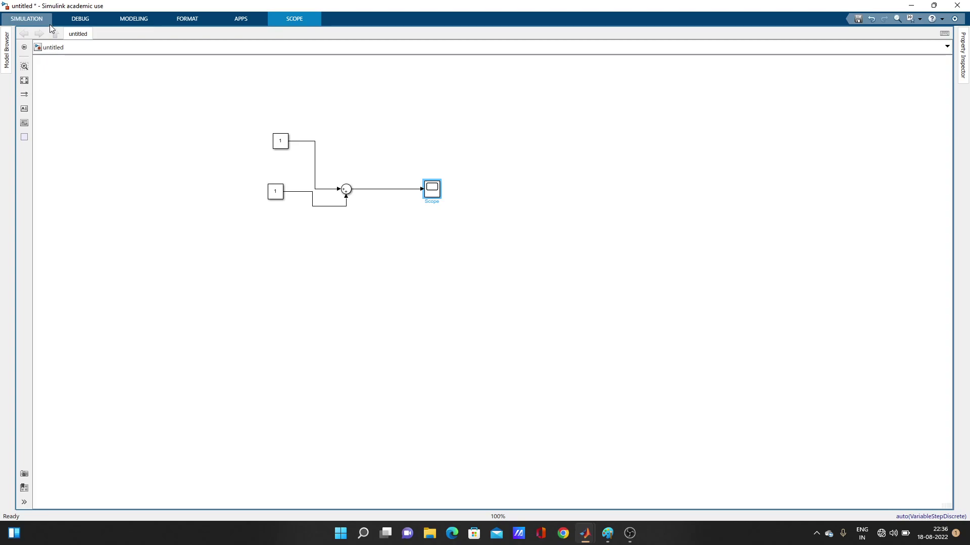
# Rerun the simulation and check the signal in the Scope plot once more
pyautogui.click(48, 20)
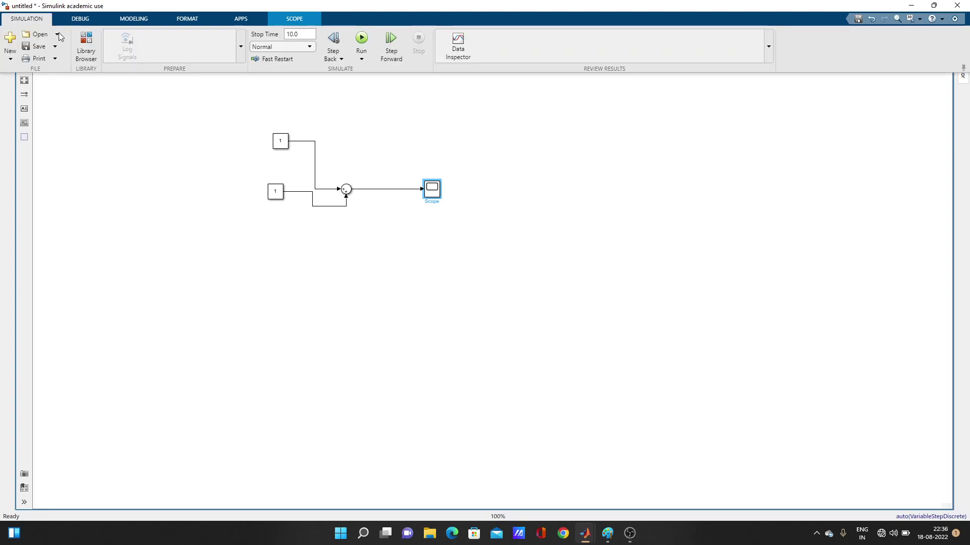
pyautogui.click(362, 40)
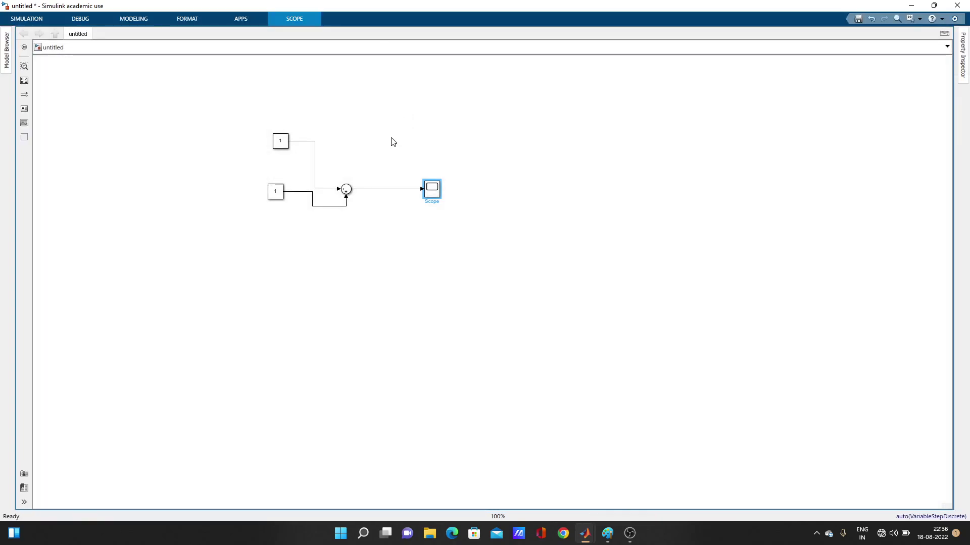
pyautogui.doubleClick(432, 187)
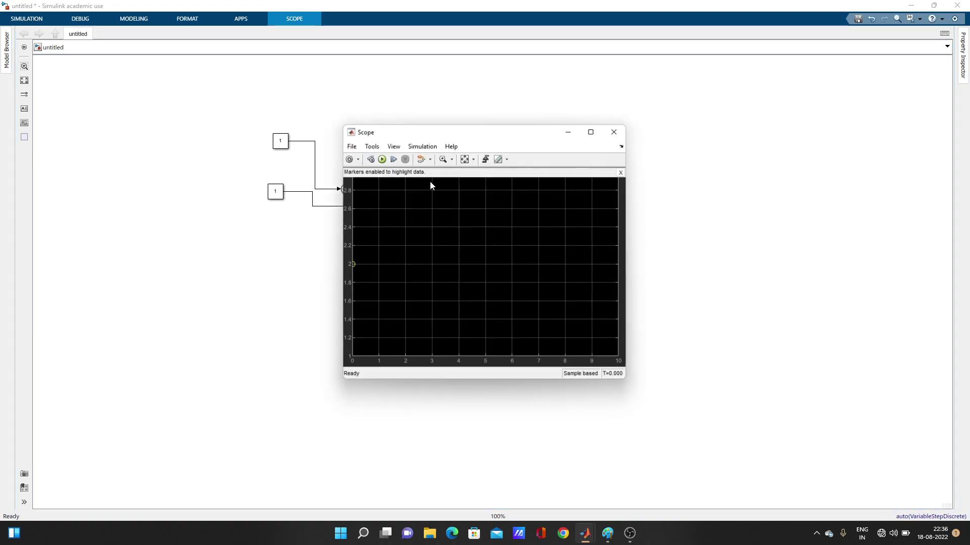
pyautogui.click(614, 131)
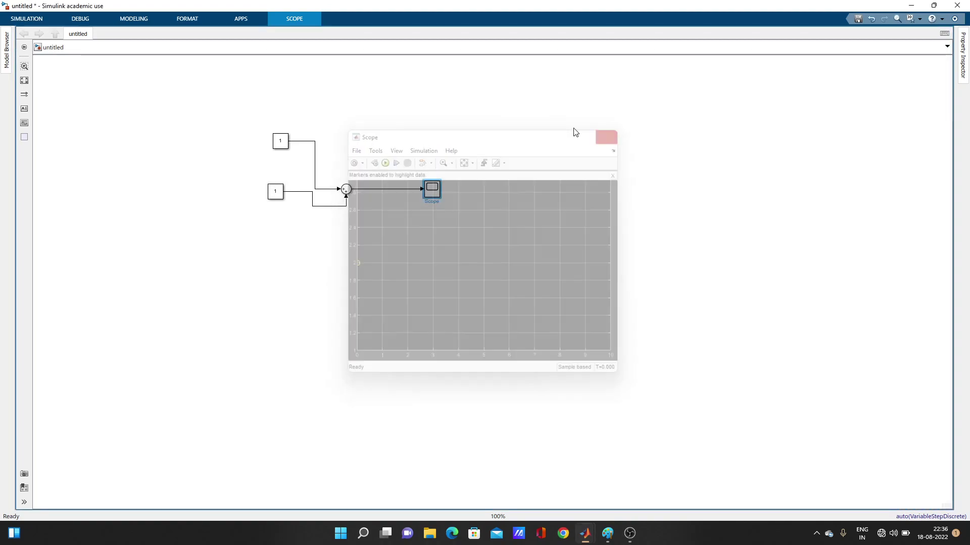
# Insert an Add block above and to the right of the Scope, and delete the round Sum block
pyautogui.doubleClick(467, 142)
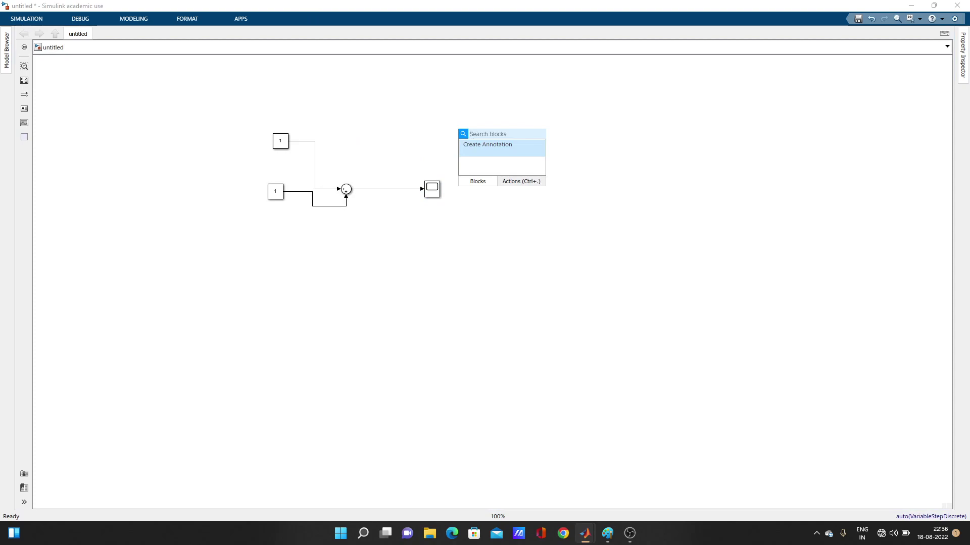
pyautogui.write('AD')
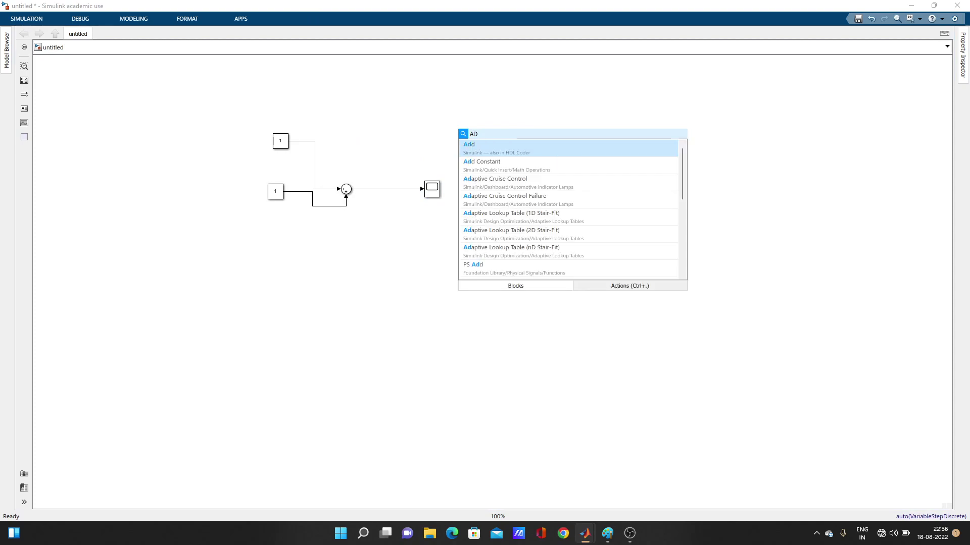
pyautogui.press('Return')
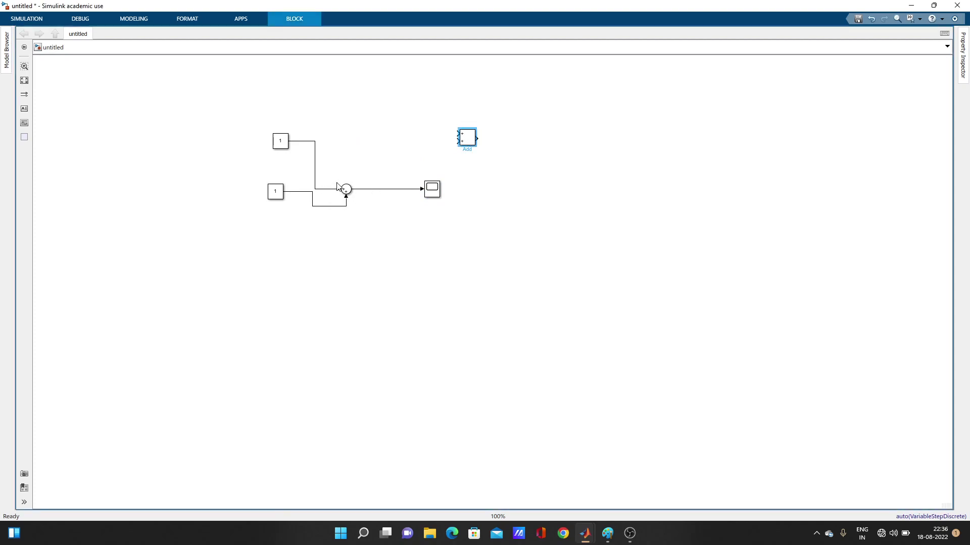
pyautogui.click(347, 195)
pyautogui.press('Delete')
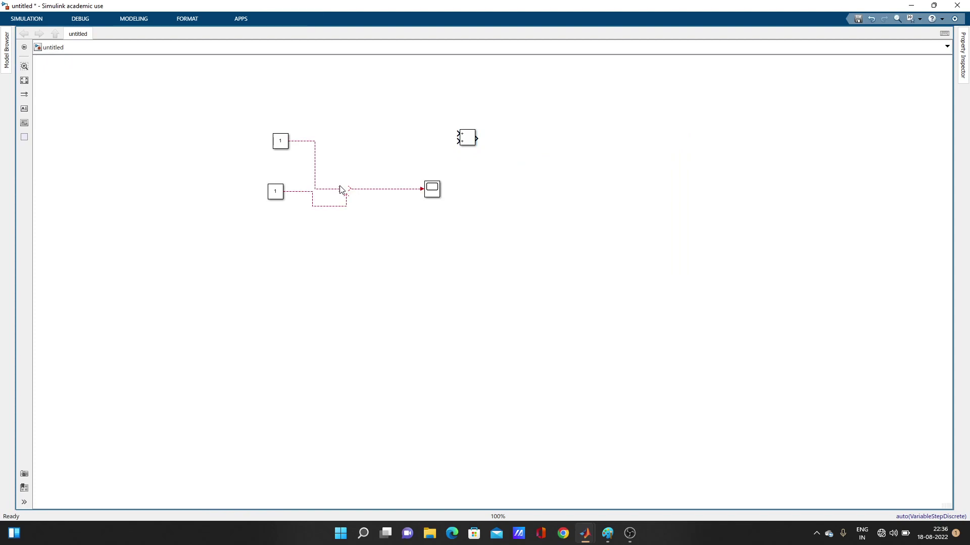
# Connect the loose signal lines of the upper and lower Constant blocks to the Add block's first and second inputs
pyautogui.moveTo(462, 138)
pyautogui.mouseDown()
pyautogui.moveTo(340, 186)
pyautogui.moveTo(458, 134)
pyautogui.mouseUp()
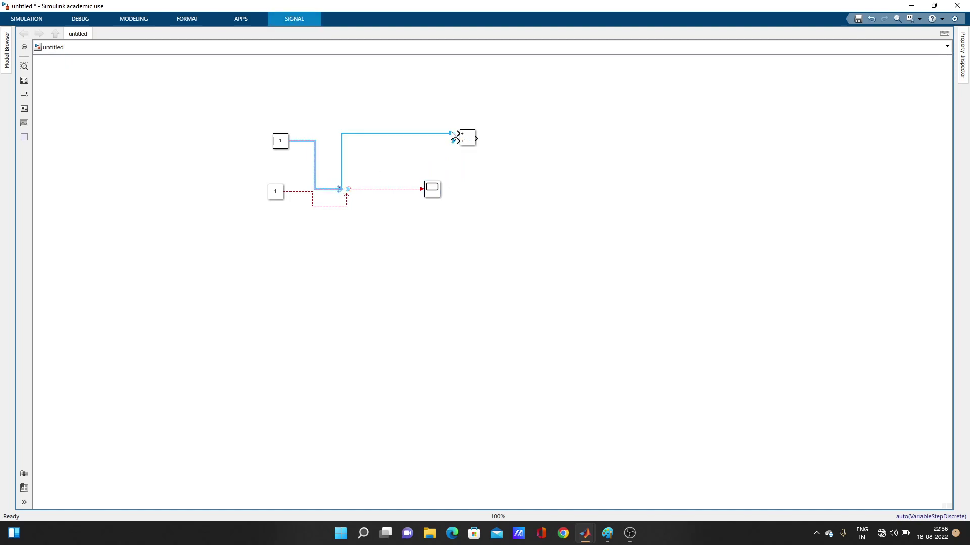
pyautogui.click(346, 194)
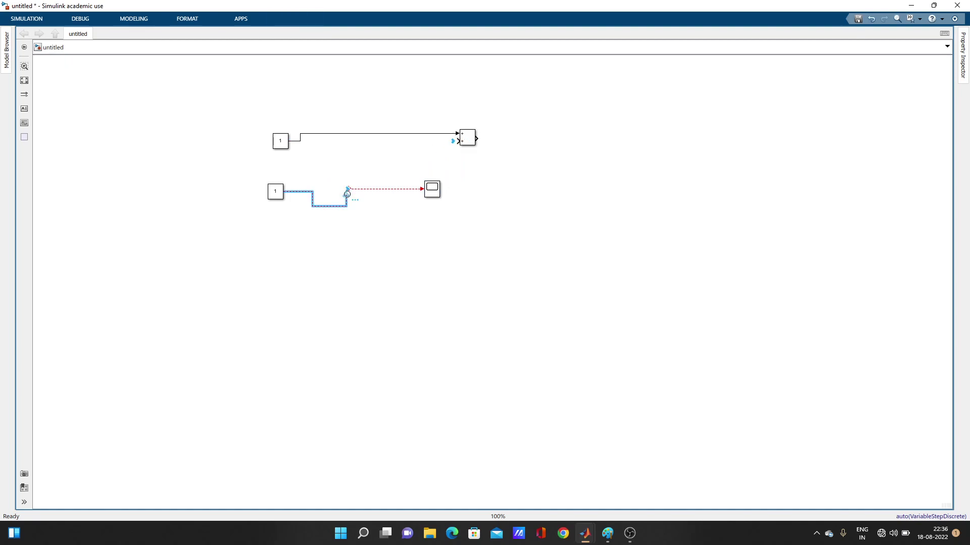
pyautogui.click(457, 144)
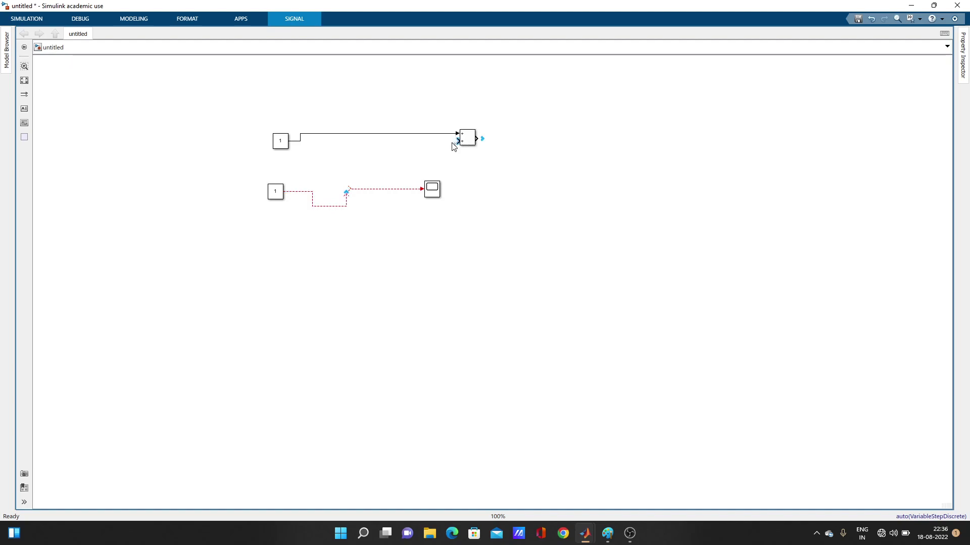
pyautogui.click(346, 193)
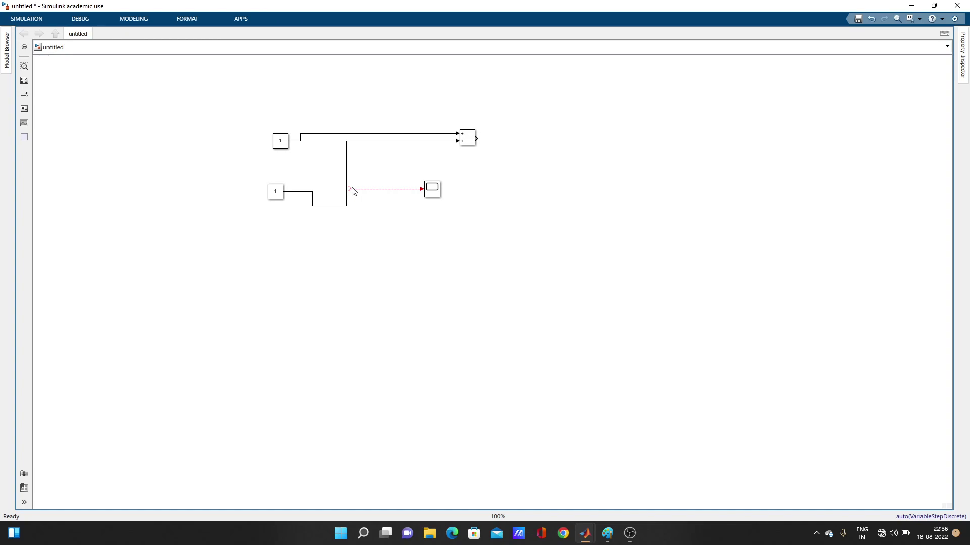
# Connect the Scope's loose input line to the Add block's output
pyautogui.moveTo(350, 189); pyautogui.dragTo(482, 139)
pyautogui.click(25, 80)
pyautogui.scroll(-2, 251, 260)
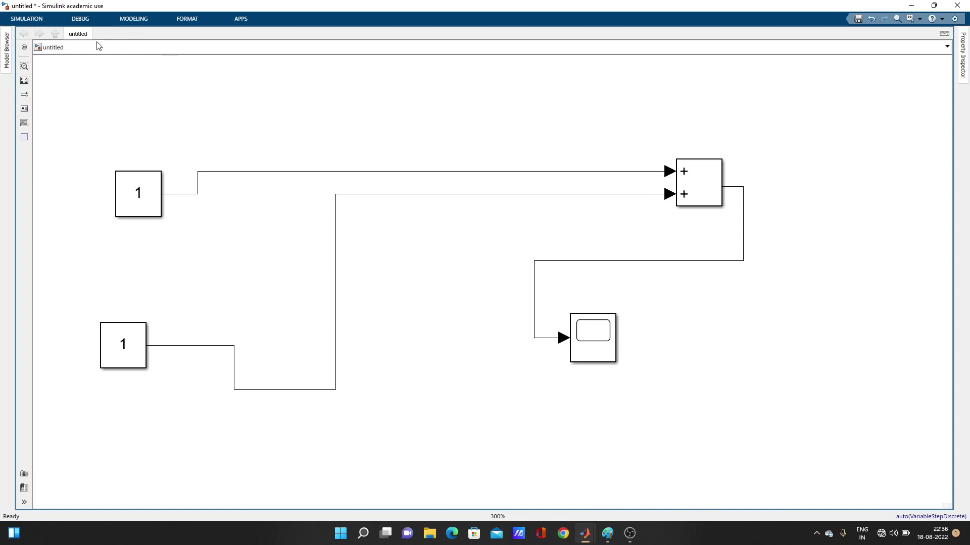
# Run the simulation with a stop time of 10.0, view the Scope plot in a maximized window, and close it
pyautogui.click(41, 19)
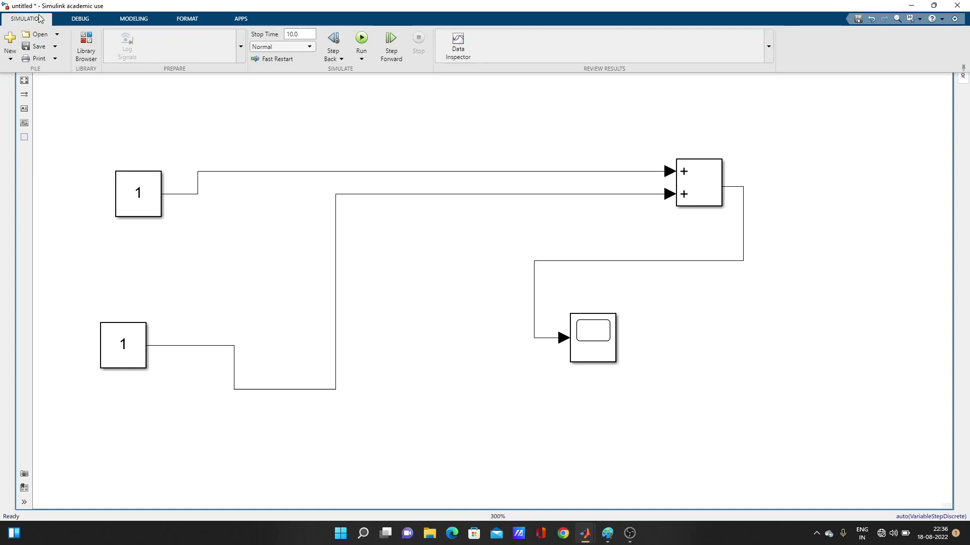
pyautogui.click(361, 38)
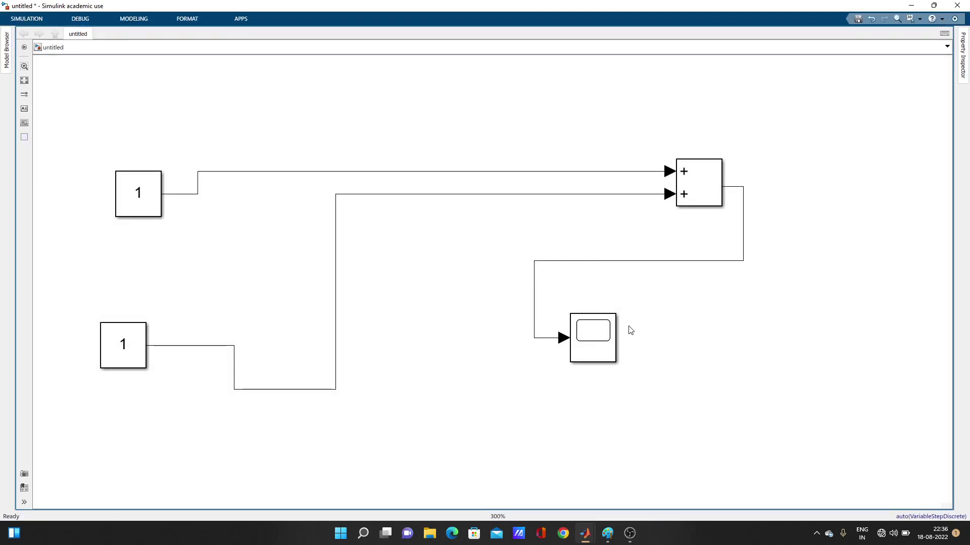
pyautogui.doubleClick(587, 330)
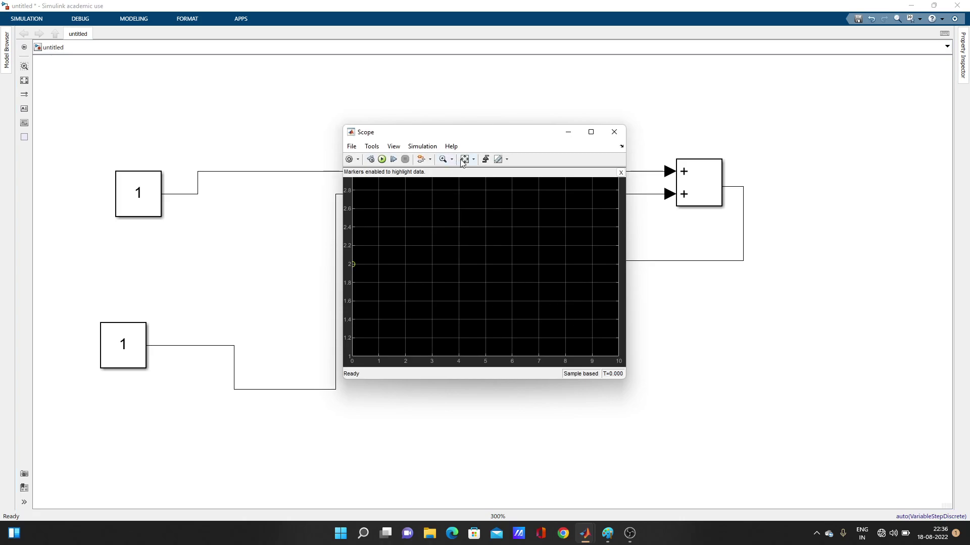
pyautogui.click(590, 132)
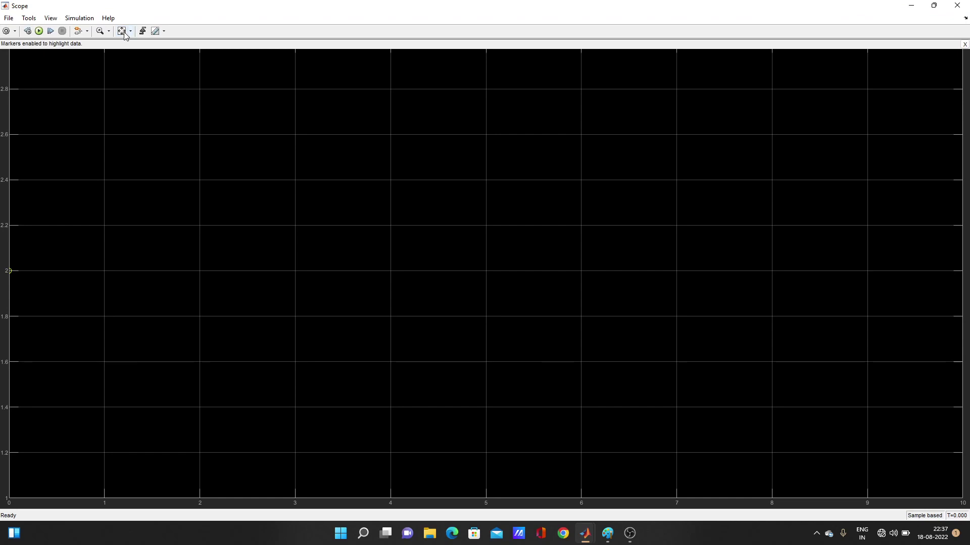
pyautogui.click(957, 5)
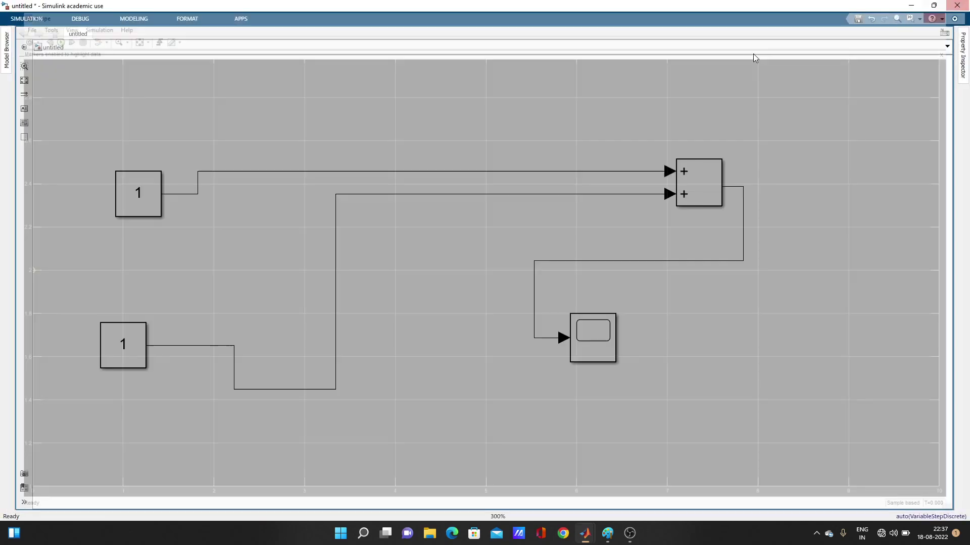
# Insert a Display block beside the Scope and branch its input from the signal line feeding the Scope
pyautogui.doubleClick(711, 297)
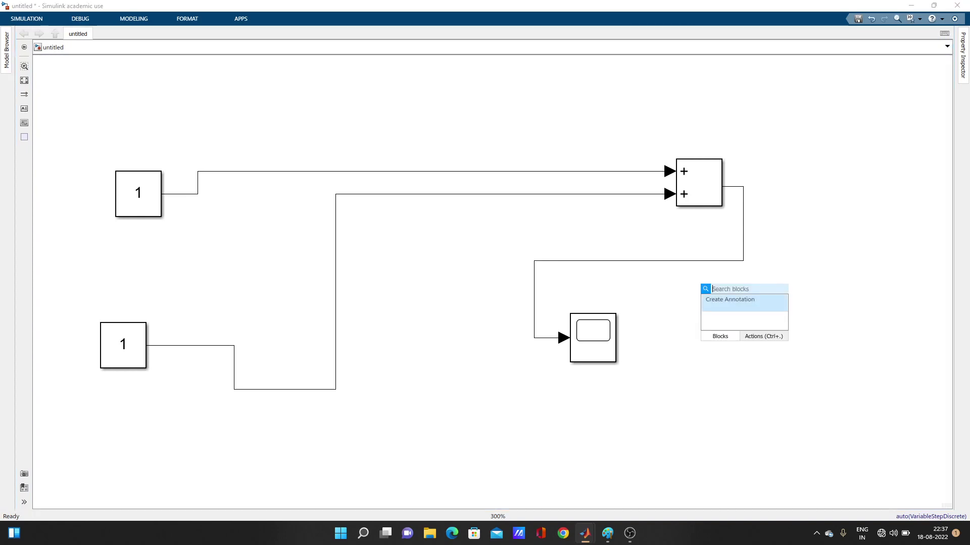
pyautogui.write('DISPL')
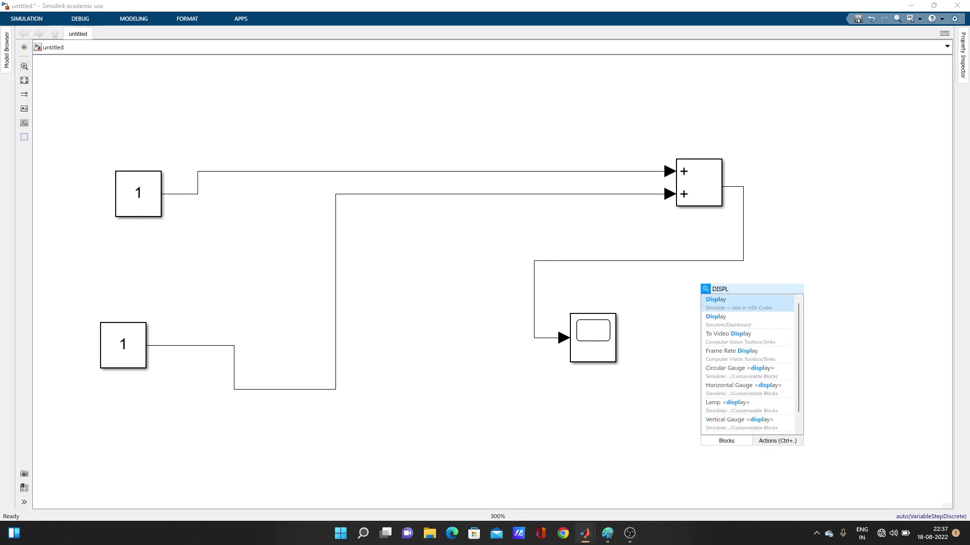
pyautogui.press('Return')
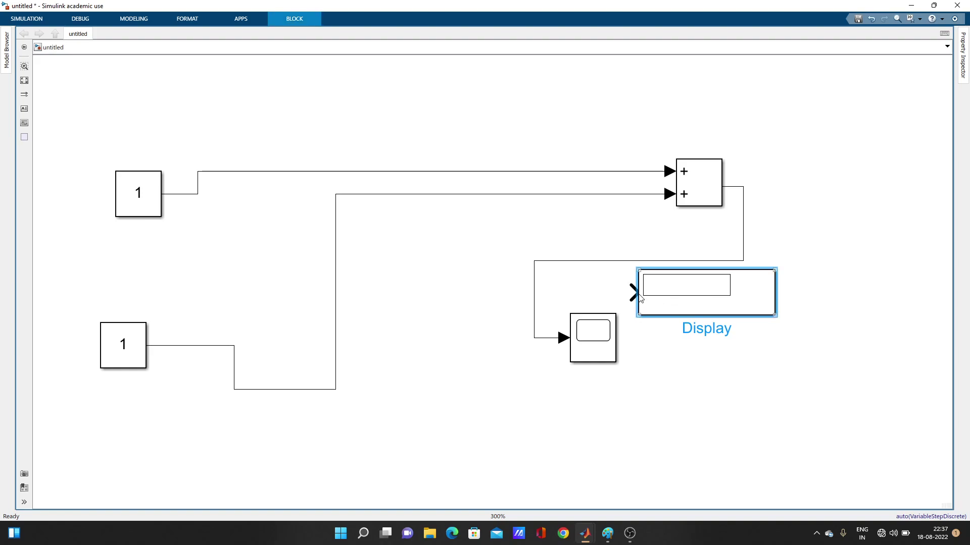
pyautogui.moveTo(632, 292); pyautogui.dragTo(533, 292)
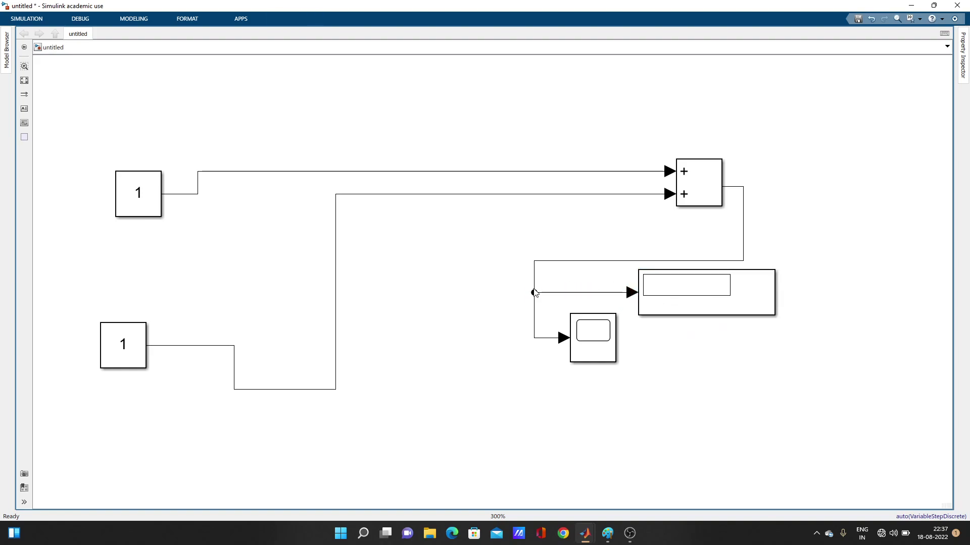
# Rerun the simulation to update the Display block, and check the Scope plot before closing it
pyautogui.click(37, 20)
pyautogui.click(366, 41)
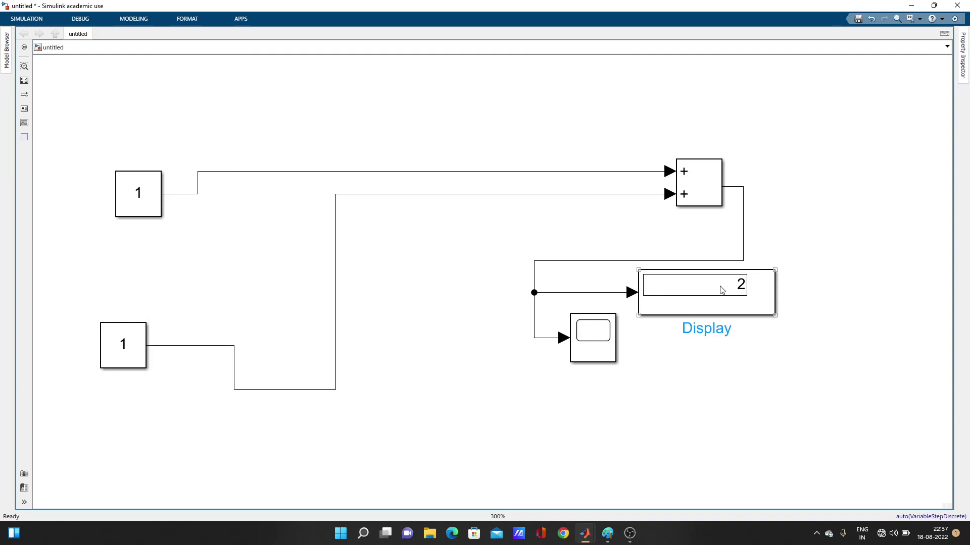
pyautogui.doubleClick(595, 351)
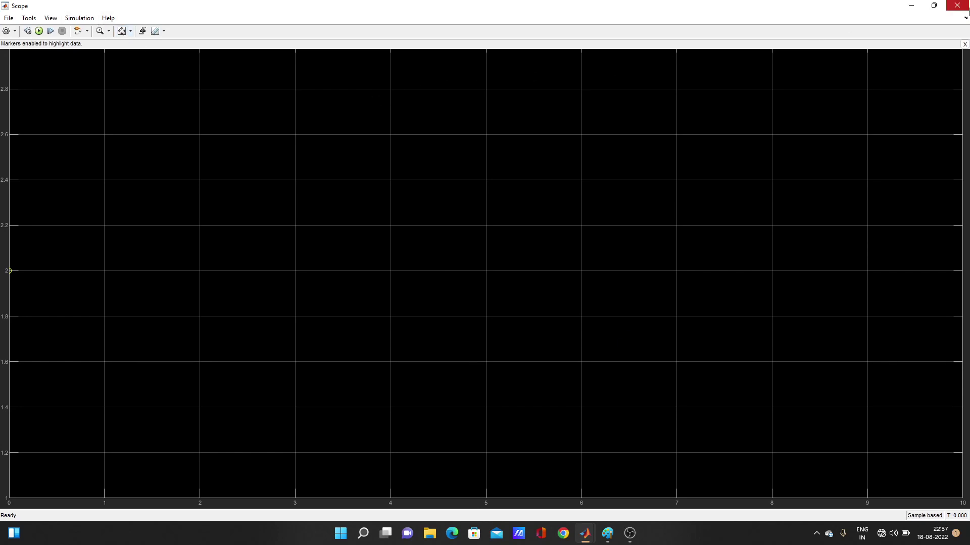
pyautogui.click(957, 5)
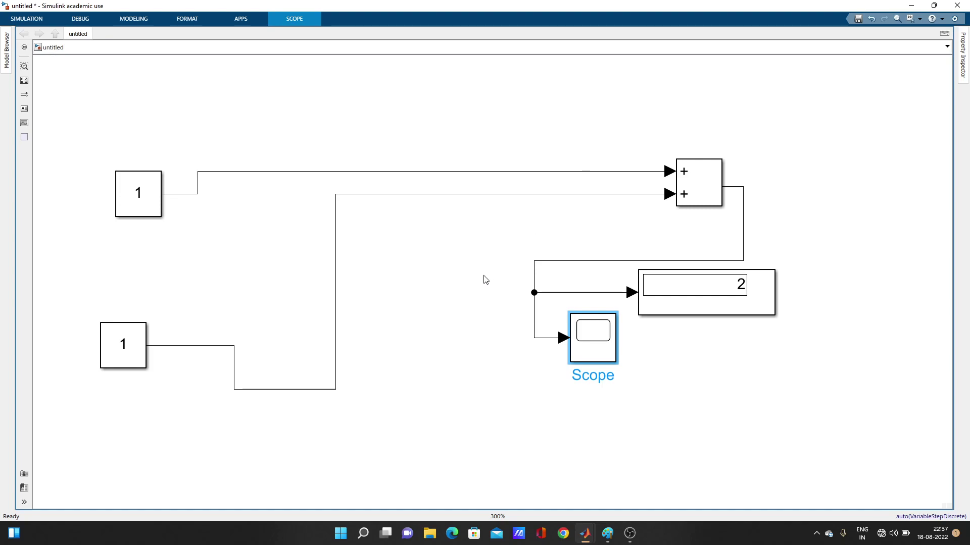
# Straighten the dip in the lower Constant block's signal line, and look at the Scope plot again
pyautogui.moveTo(295, 390); pyautogui.dragTo(289, 345)
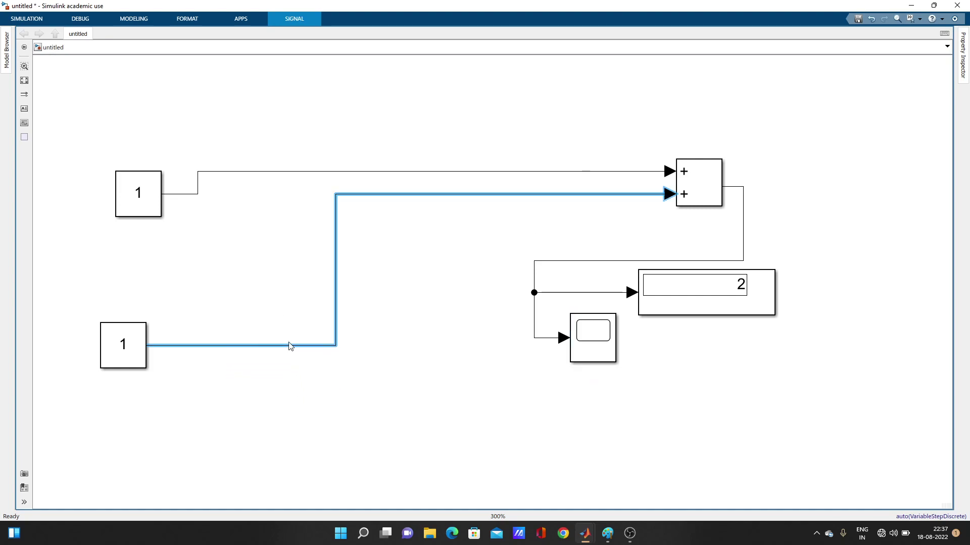
pyautogui.click(466, 295)
pyautogui.doubleClick(591, 344)
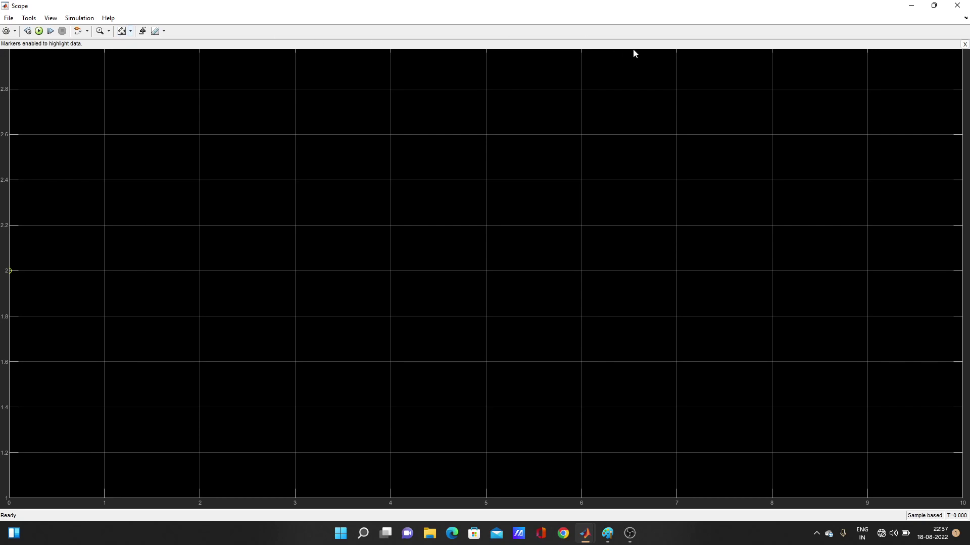
pyautogui.click(957, 6)
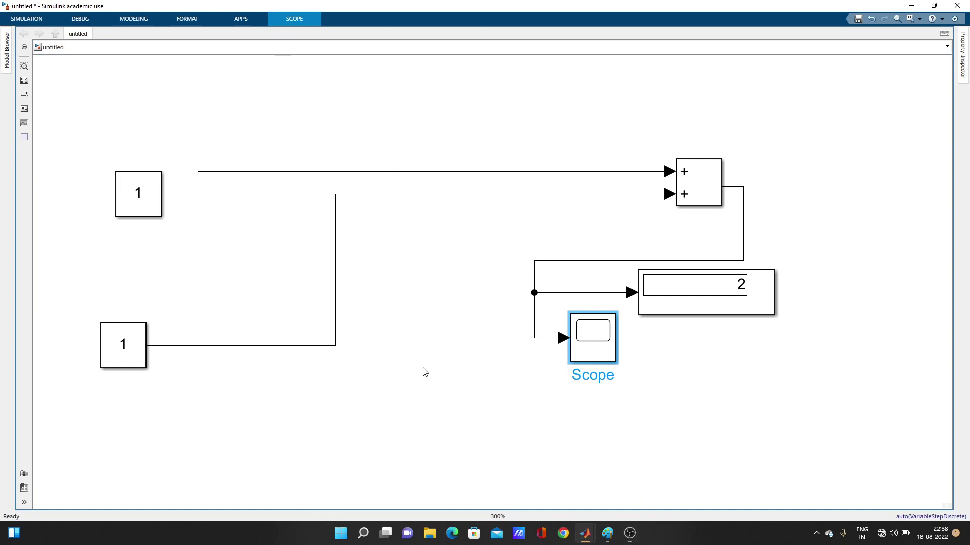
# Switch to Paint and add the line "CTRL + B" below "HOW TO DO IT?" in the text box
pyautogui.click(607, 534)
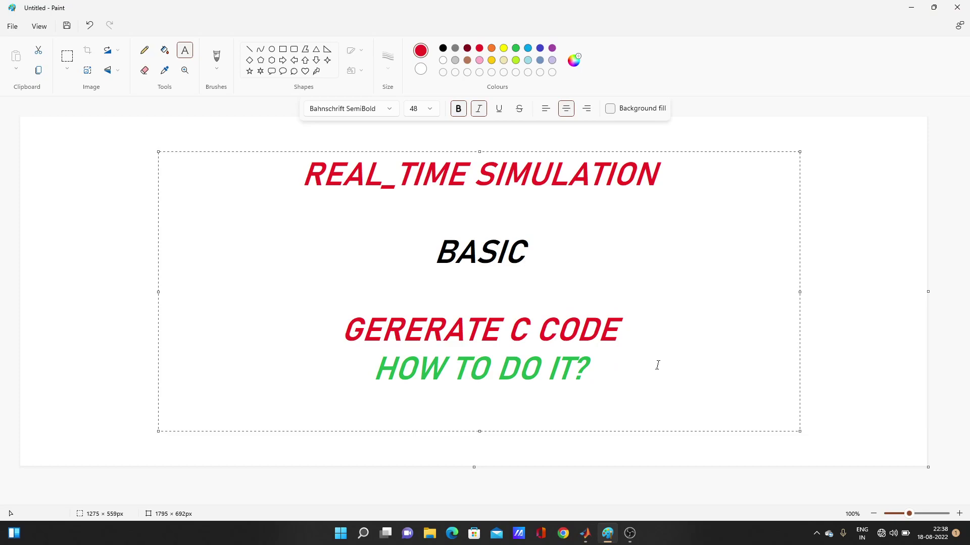
pyautogui.press('Return')
pyautogui.write('CYT')
pyautogui.press('BackSpace')
pyautogui.press('BackSpace')
pyautogui.write('TR')
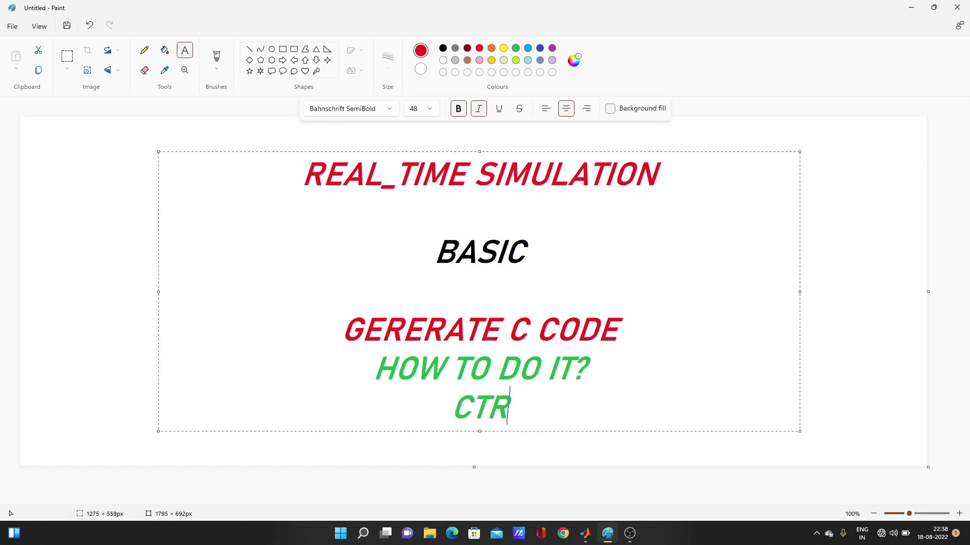
pyautogui.write('L')
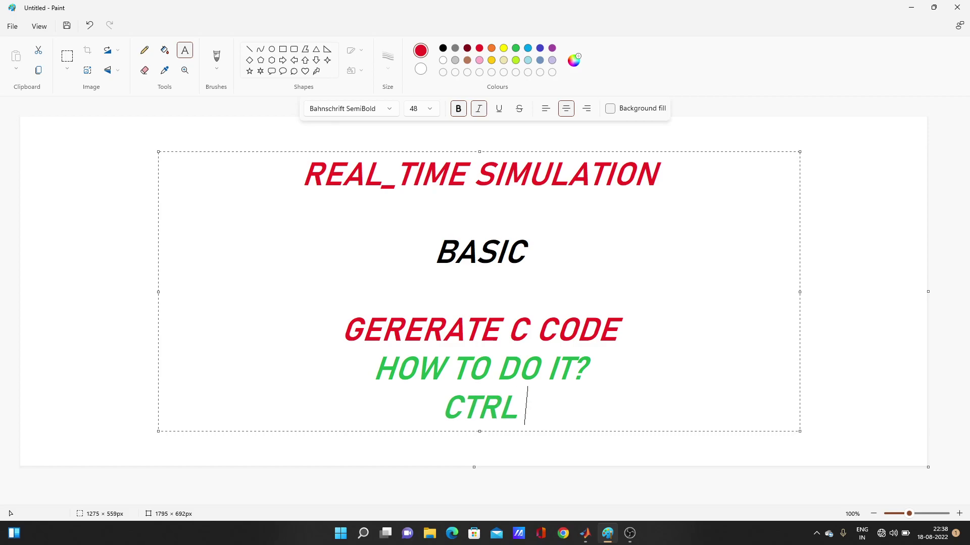
pyautogui.write(' + ')
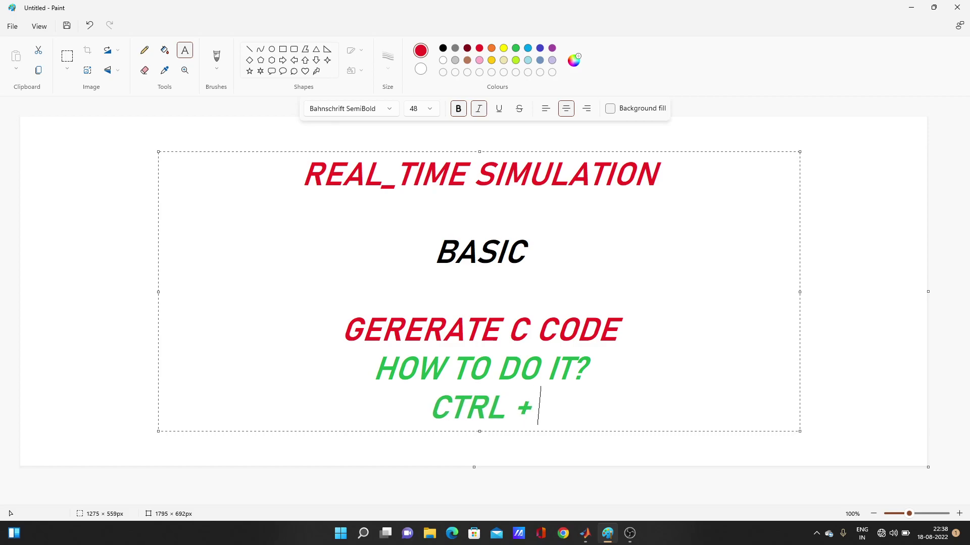
pyautogui.write('B')
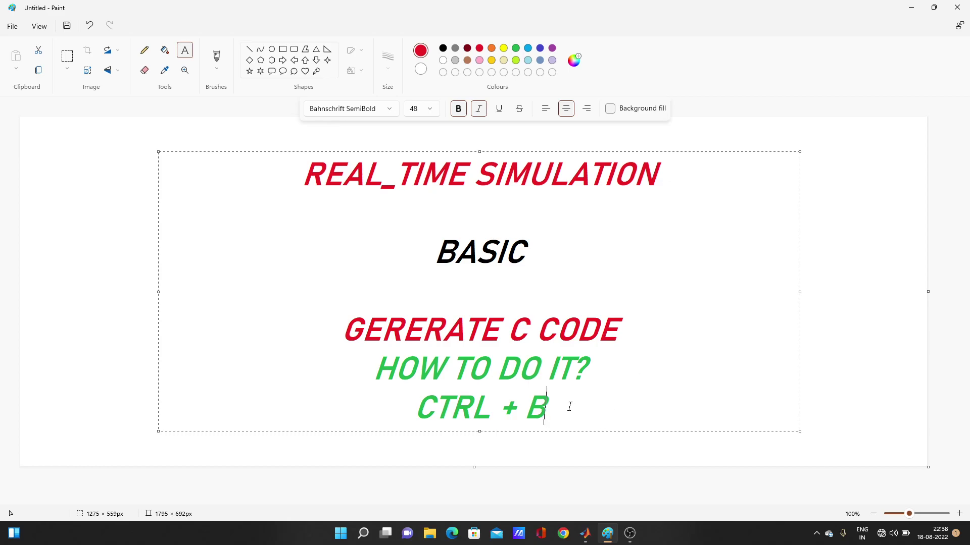
# Enclose the "CTRL + B" note in parentheses
pyautogui.write(')')
pyautogui.press('Left')
pyautogui.press('Left')
pyautogui.press('Left')
pyautogui.press('Left')
pyautogui.press('Left')
pyautogui.press('Left')
pyautogui.press('Left')
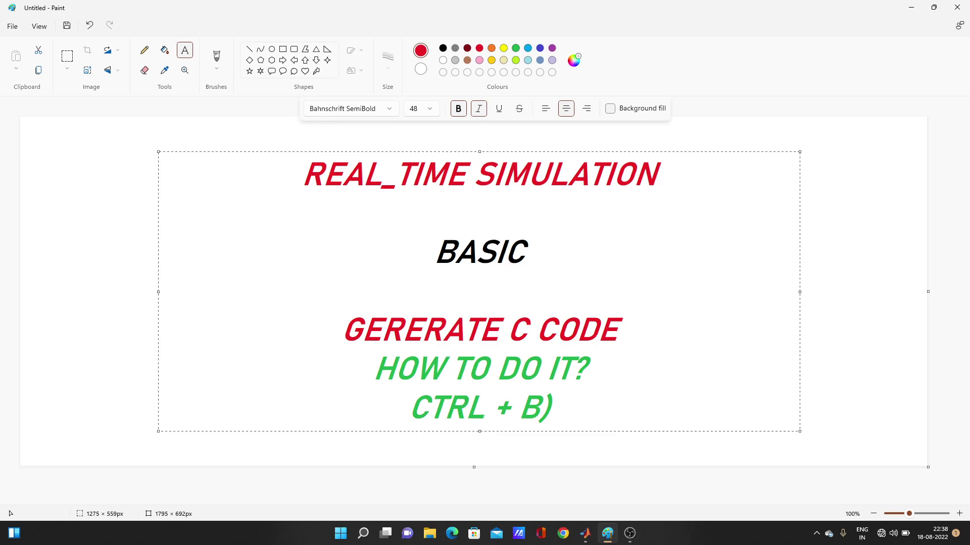
pyautogui.write(')')
pyautogui.press('BackSpace')
pyautogui.write('(')
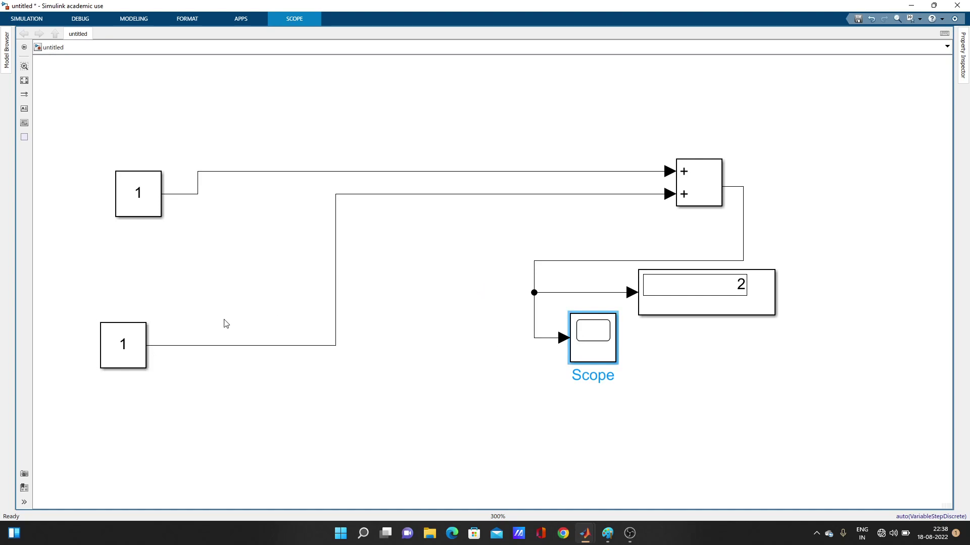
# In the Simulink model, align the lower Constant block directly beneath the upper one, and build the model to generate C code
pyautogui.moveTo(133, 341); pyautogui.dragTo(145, 325)
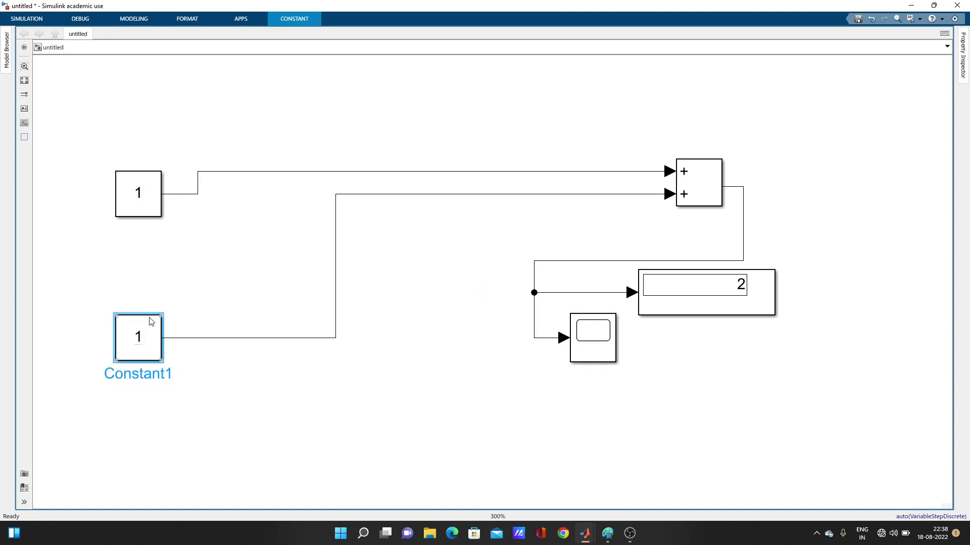
pyautogui.click(280, 248)
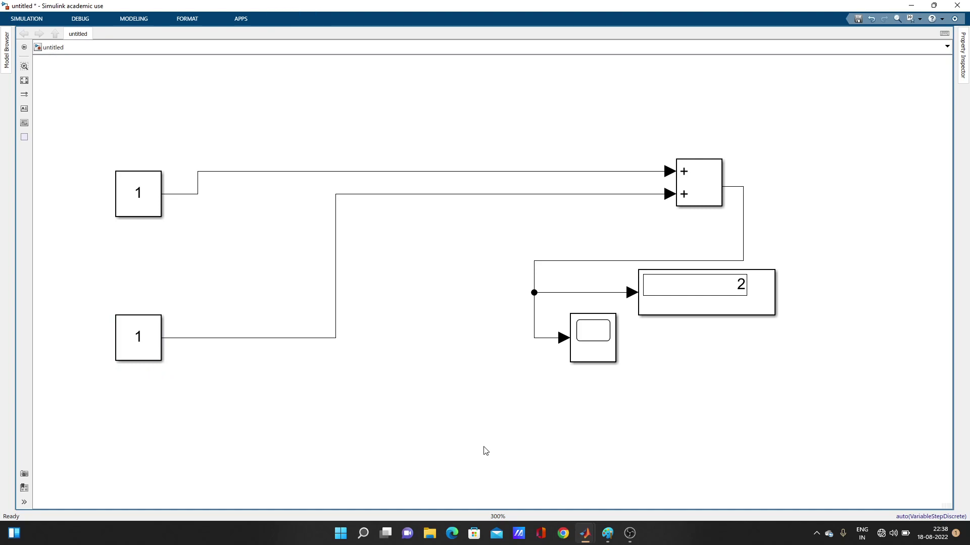
pyautogui.hotkey('ctrl', 't')
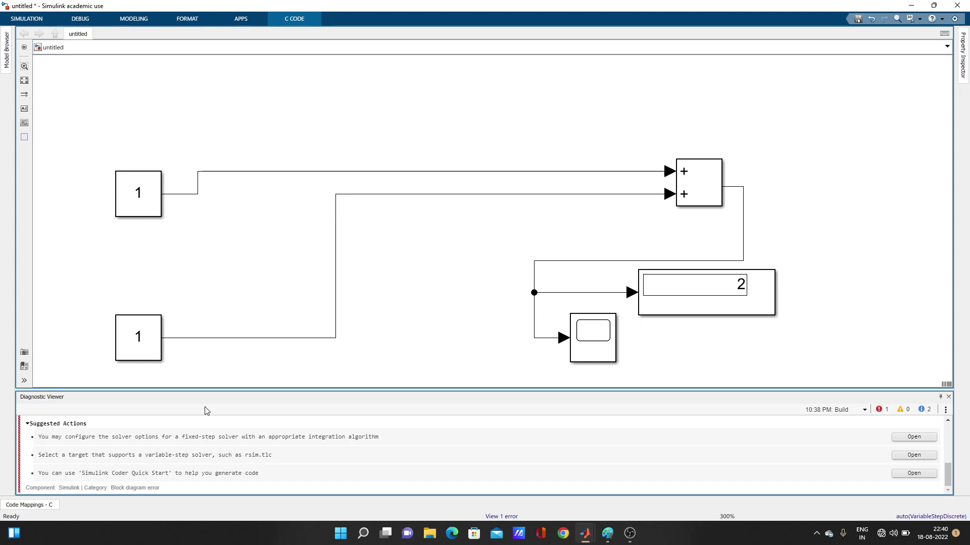
# Open the model's configuration parameters at the Solver settings
pyautogui.click(37, 18)
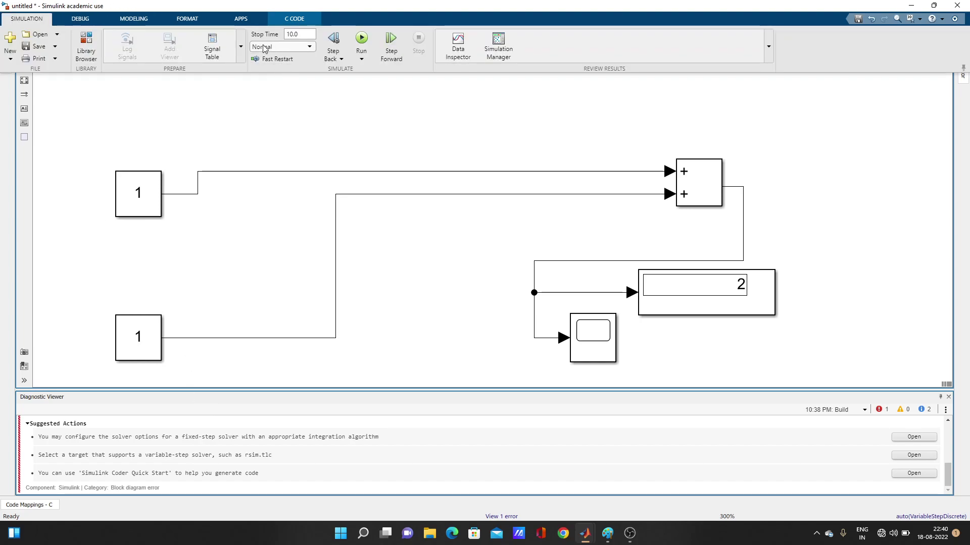
pyautogui.click(153, 19)
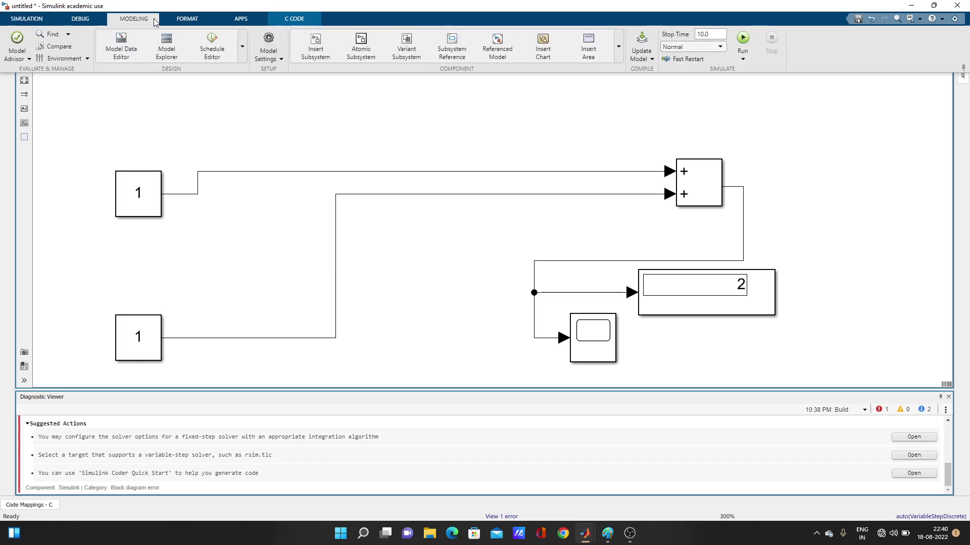
pyautogui.click(268, 40)
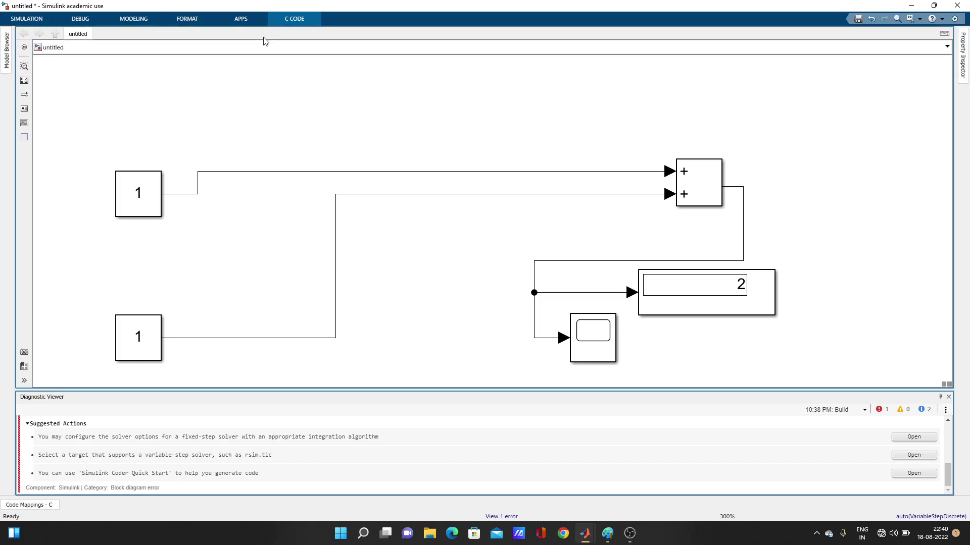
pyautogui.hotkey('ctrl', 'e')
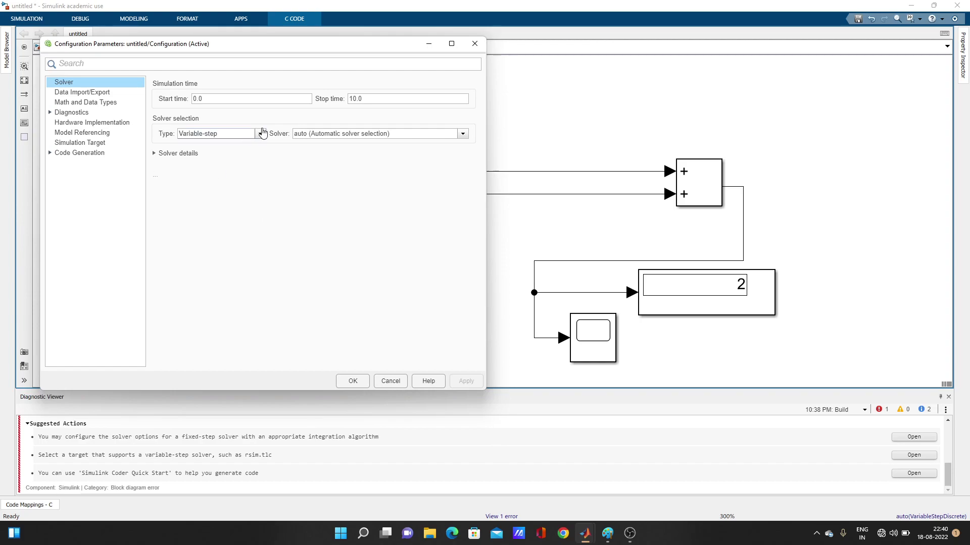
# Examine the solver type choices, the list of available solvers, and the solver details in the configuration parameters
pyautogui.click(261, 139)
pyautogui.click(250, 139)
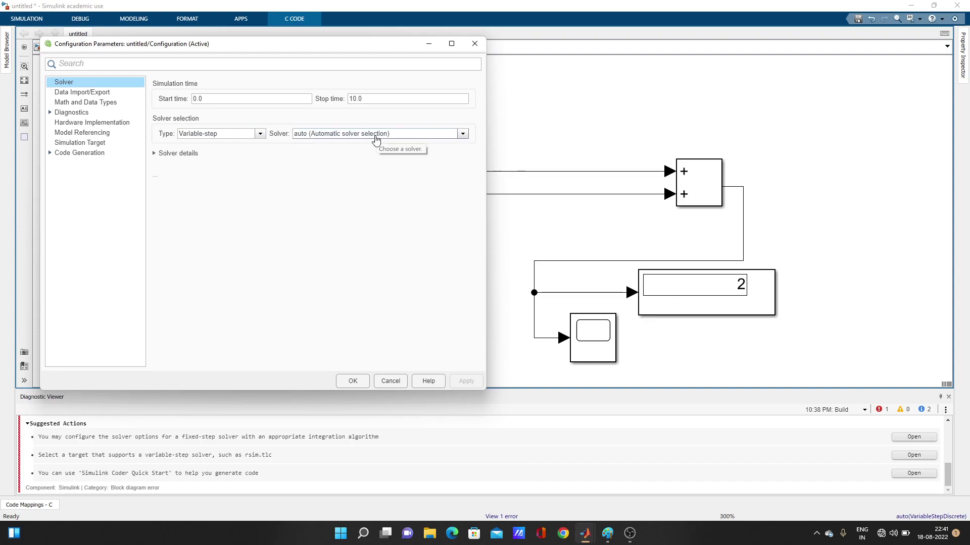
pyautogui.click(457, 135)
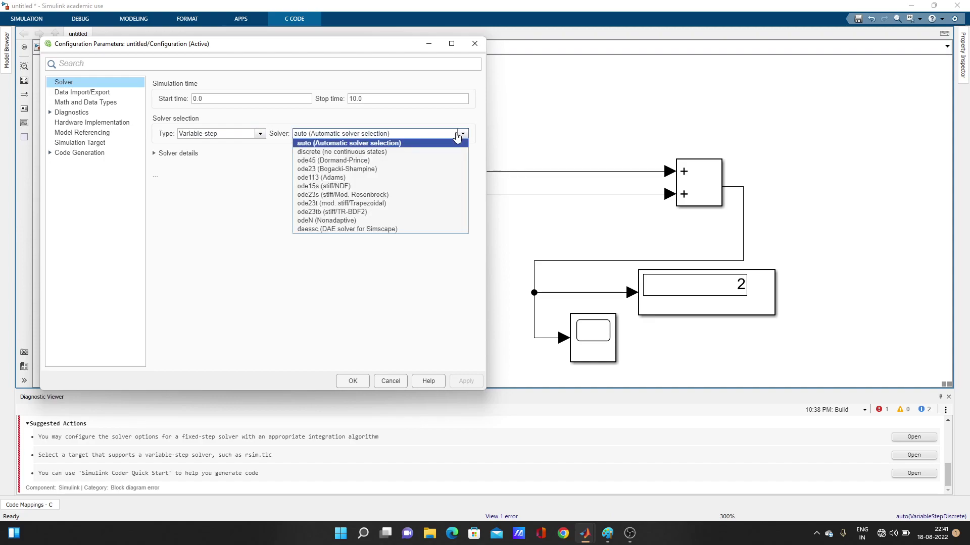
pyautogui.click(458, 134)
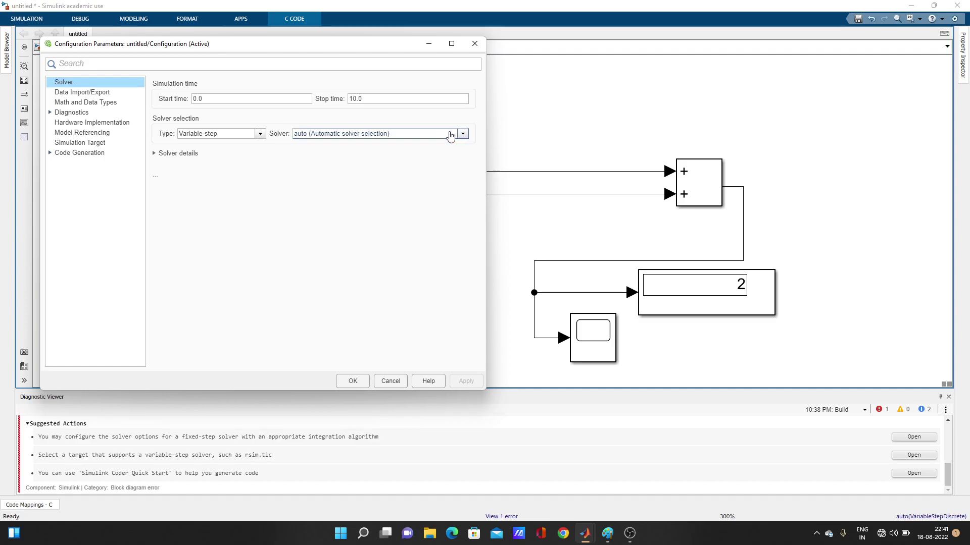
pyautogui.click(159, 153)
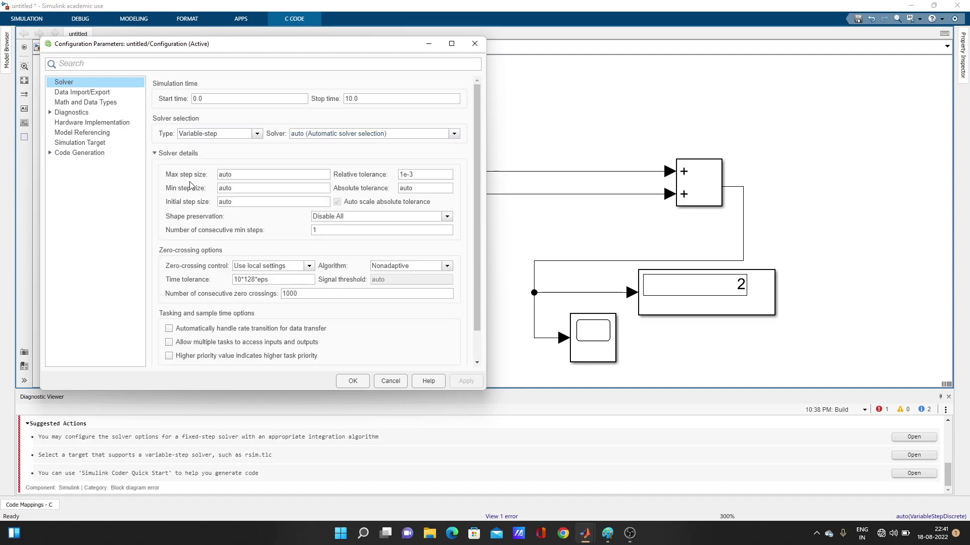
pyautogui.click(156, 154)
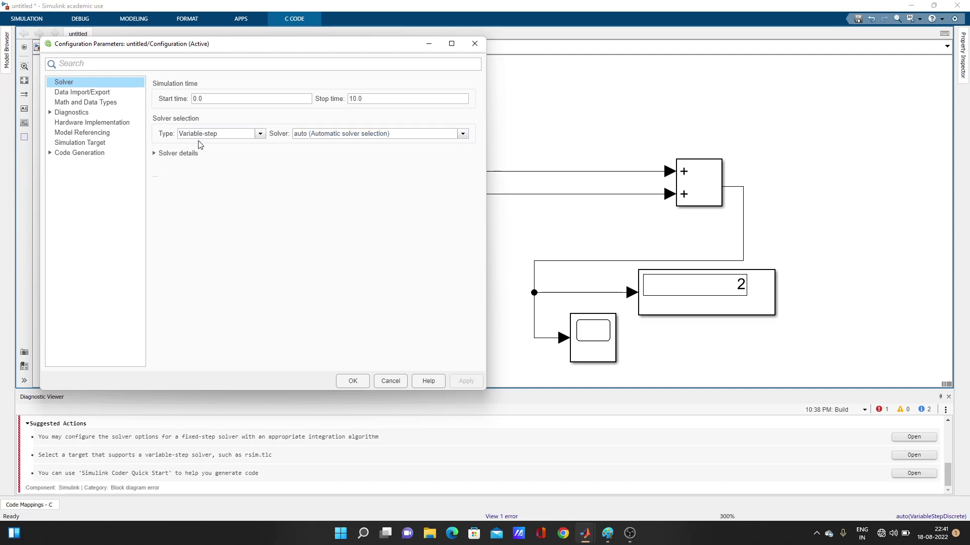
# Set the model's solver type to Fixed-step, and build the model again to generate C code
pyautogui.click(260, 134)
pyautogui.click(237, 152)
pyautogui.click(463, 382)
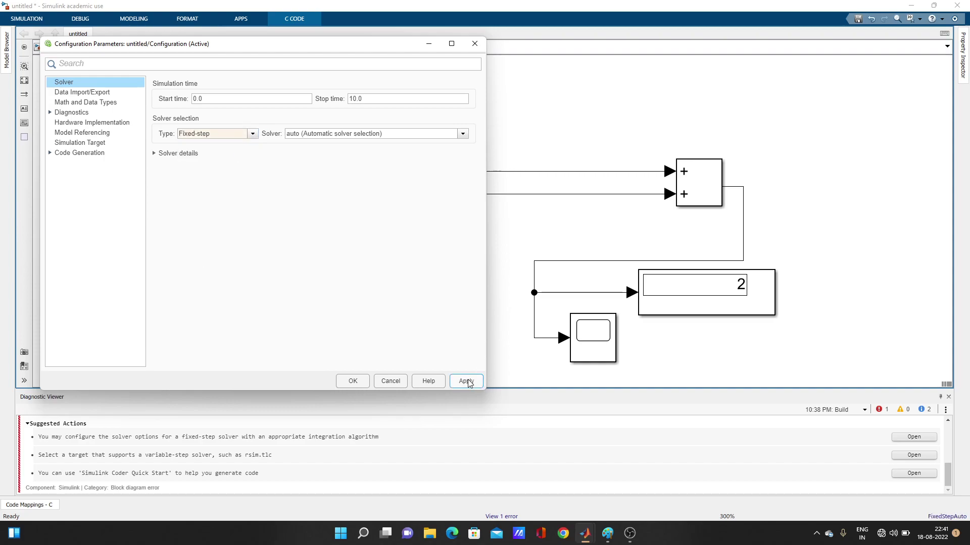
pyautogui.click(354, 382)
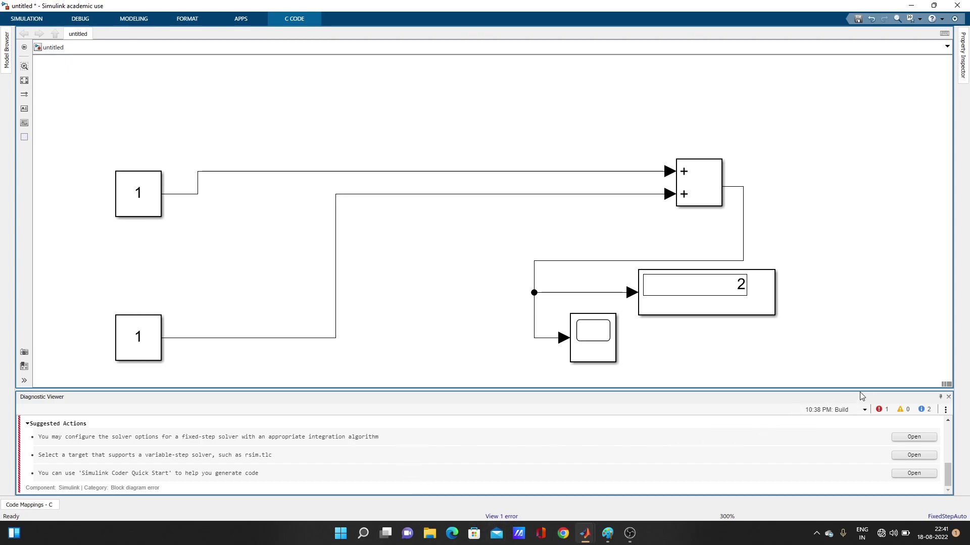
pyautogui.click(949, 396)
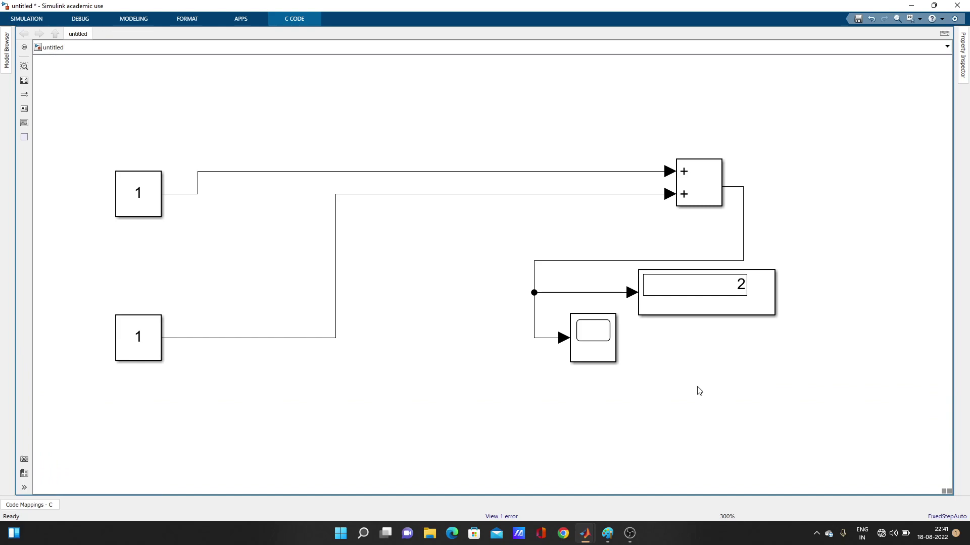
pyautogui.hotkey('ctrl', 'b')
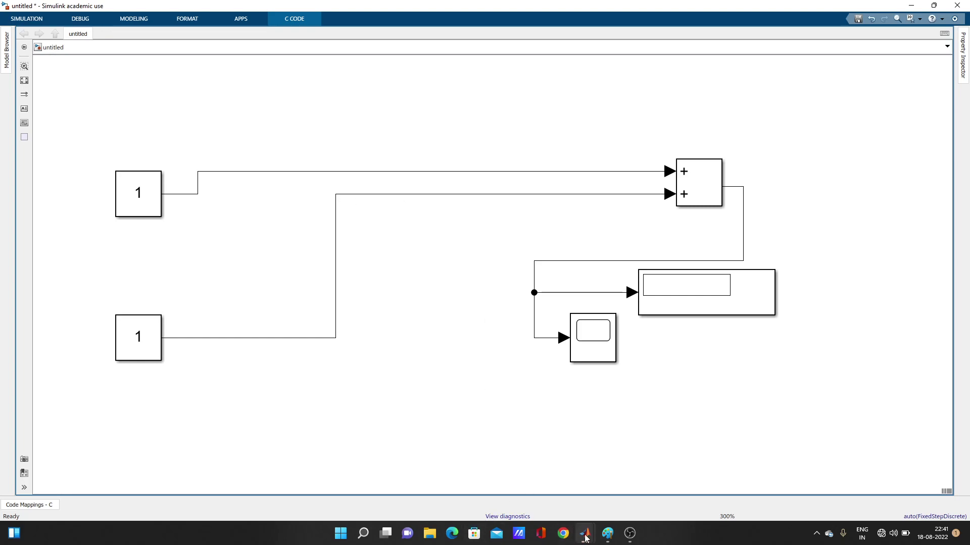
# Switch to MATLAB and look through the current folder for the files generated by the build
pyautogui.moveTo(586, 539)
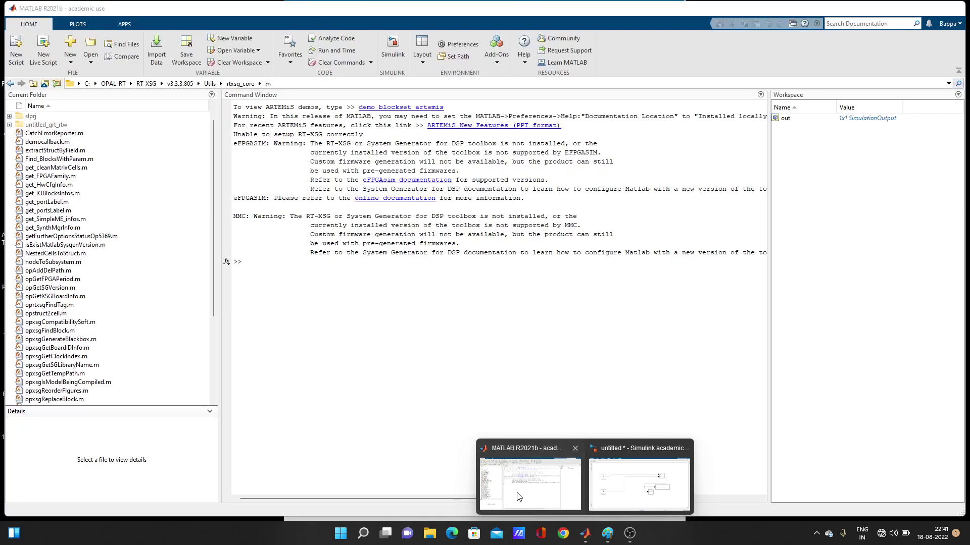
pyautogui.click(518, 497)
pyautogui.scroll(-2, 121, 228)
pyautogui.scroll(-3, 140, 284)
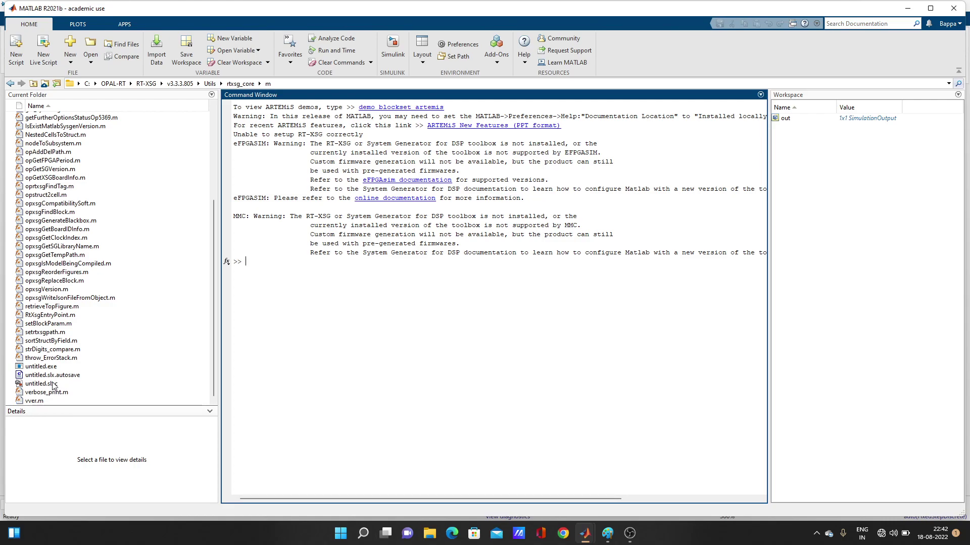
pyautogui.scroll(-2, 55, 378)
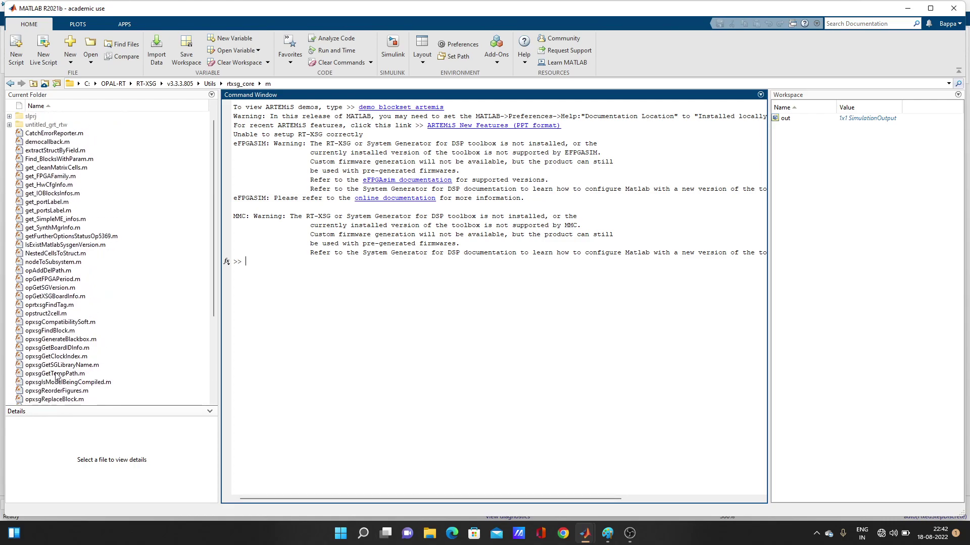
pyautogui.scroll(-2, 57, 377)
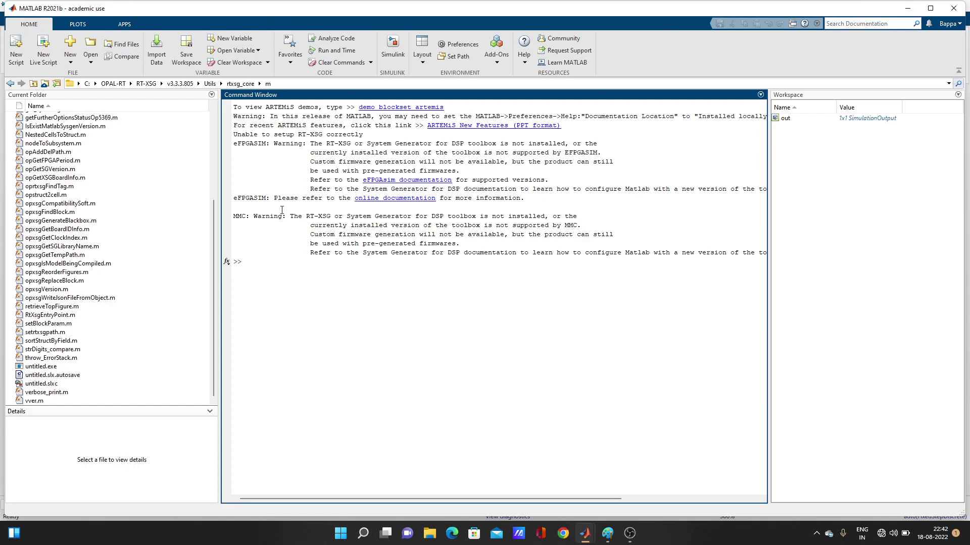
pyautogui.click(903, 9)
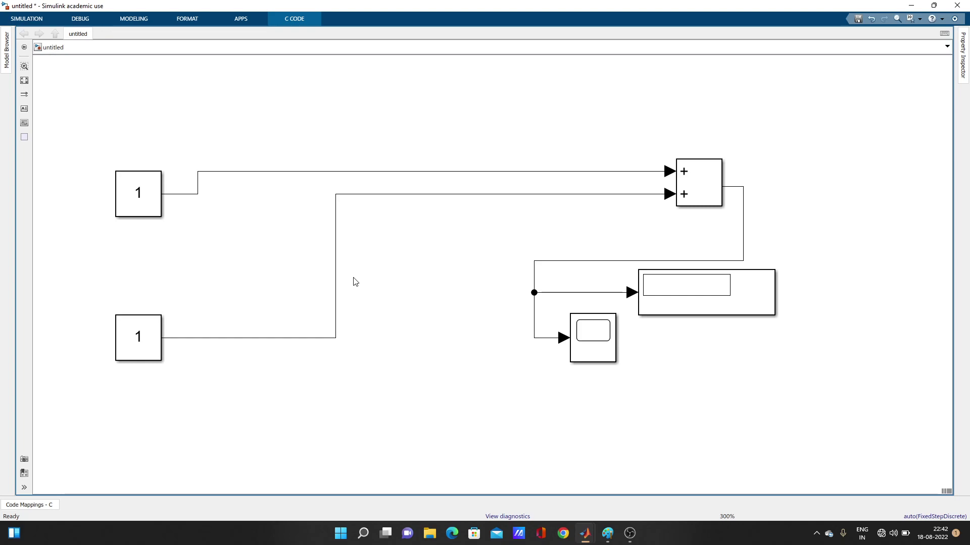
# In the Simulink model, move both Constant blocks so that each signal line runs straight into its input of the Add block
pyautogui.click(144, 190)
pyautogui.moveTo(144, 189); pyautogui.dragTo(144, 167)
pyautogui.click(140, 328)
pyautogui.moveTo(140, 327); pyautogui.dragTo(140, 251)
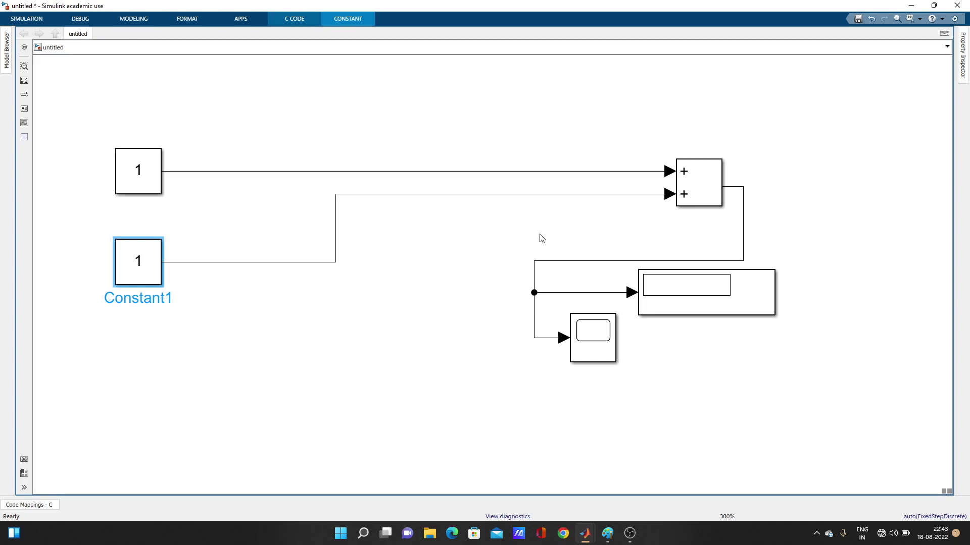
pyautogui.moveTo(397, 194); pyautogui.dragTo(418, 261)
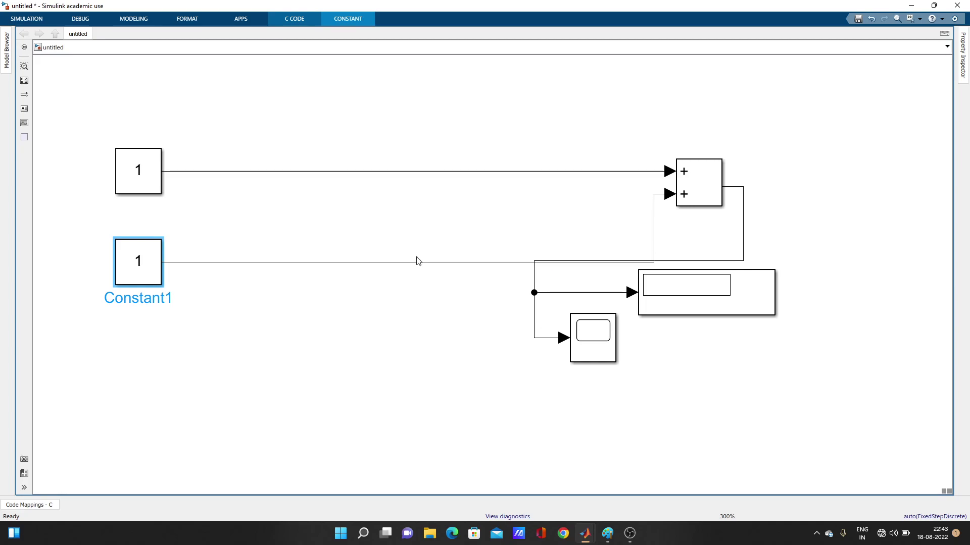
pyautogui.click(457, 288)
pyautogui.moveTo(129, 276); pyautogui.dragTo(253, 196)
pyautogui.click(352, 229)
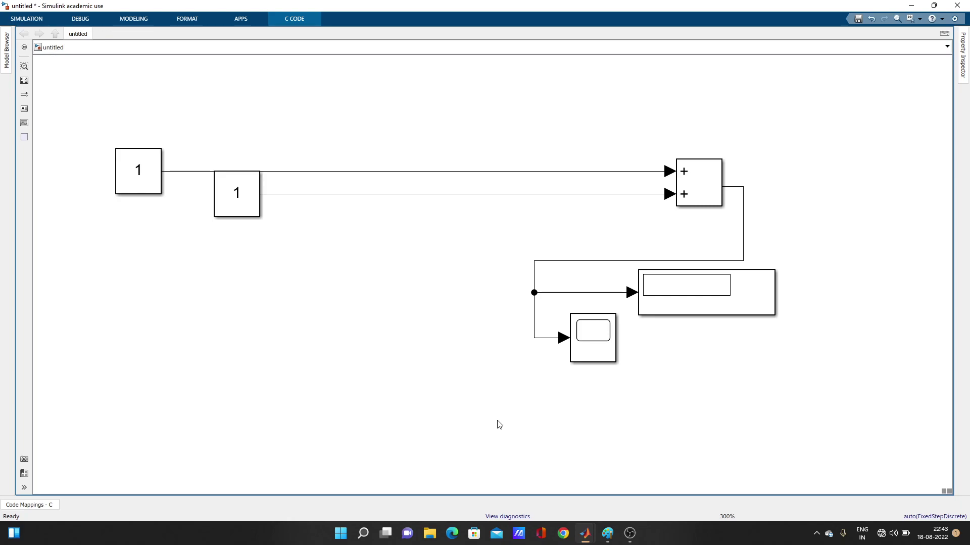
# Review the C code generation note in Paint and return to the Simulink model
pyautogui.click(608, 533)
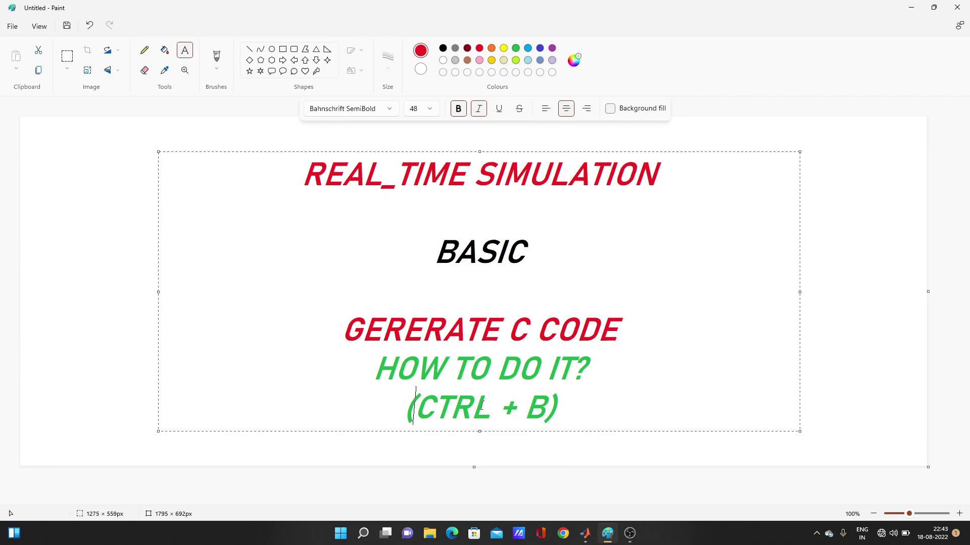
pyautogui.moveTo(585, 533)
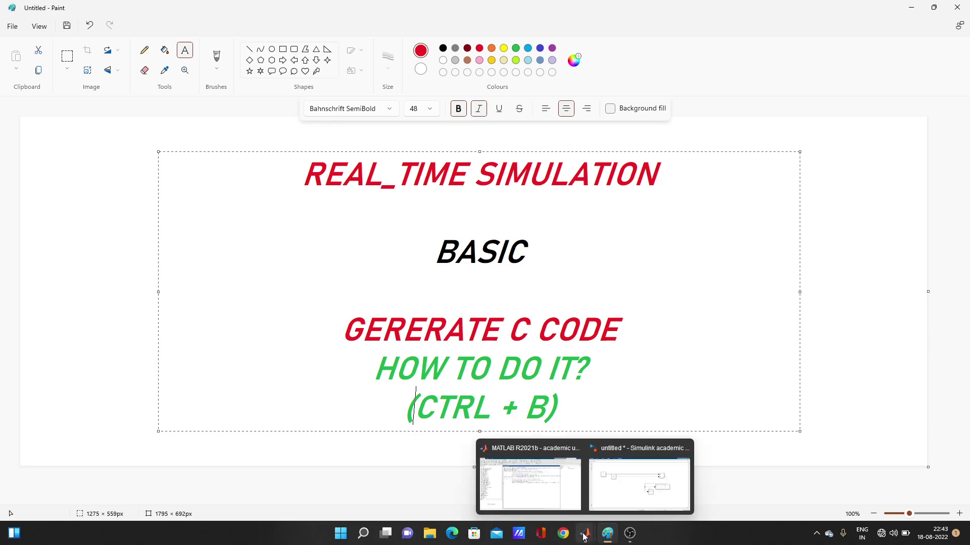
pyautogui.click(611, 485)
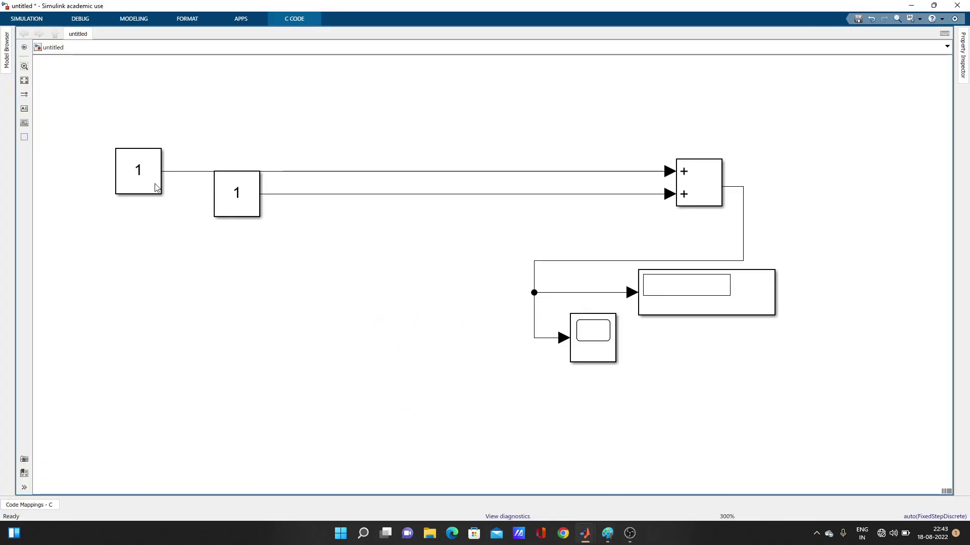
# Look through the simulation, debugging, modeling and C code commands, including the code interface, C/C++ Code Advisor and settings options
pyautogui.click(44, 20)
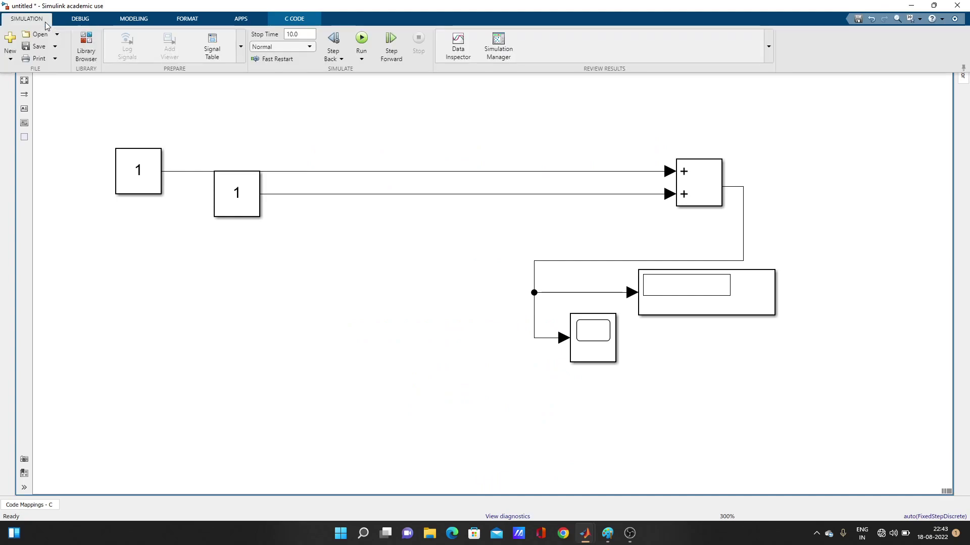
pyautogui.click(79, 20)
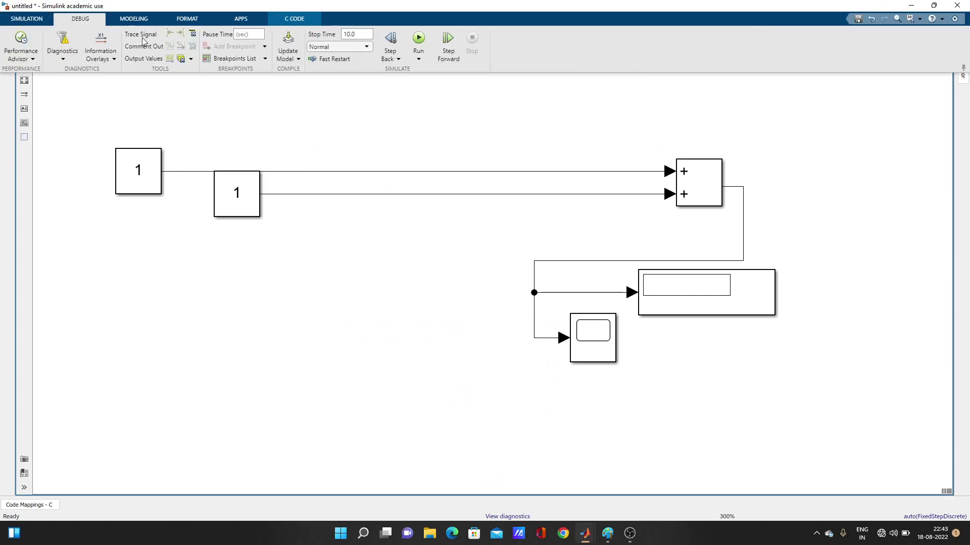
pyautogui.click(142, 22)
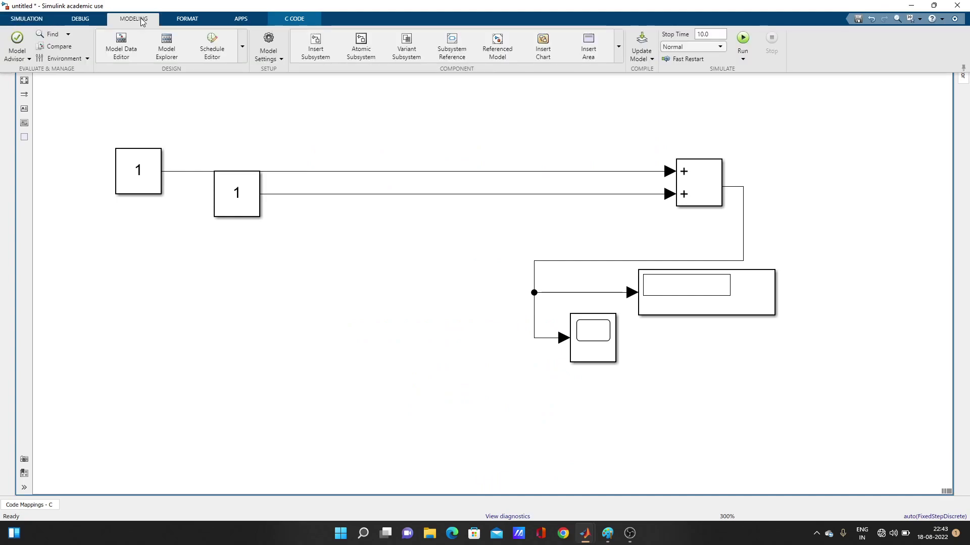
pyautogui.click(287, 20)
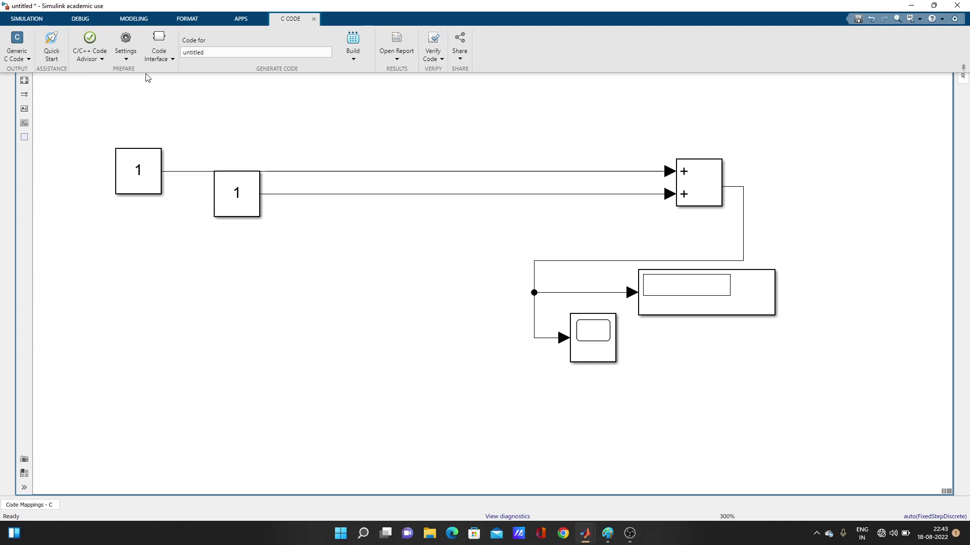
pyautogui.click(172, 60)
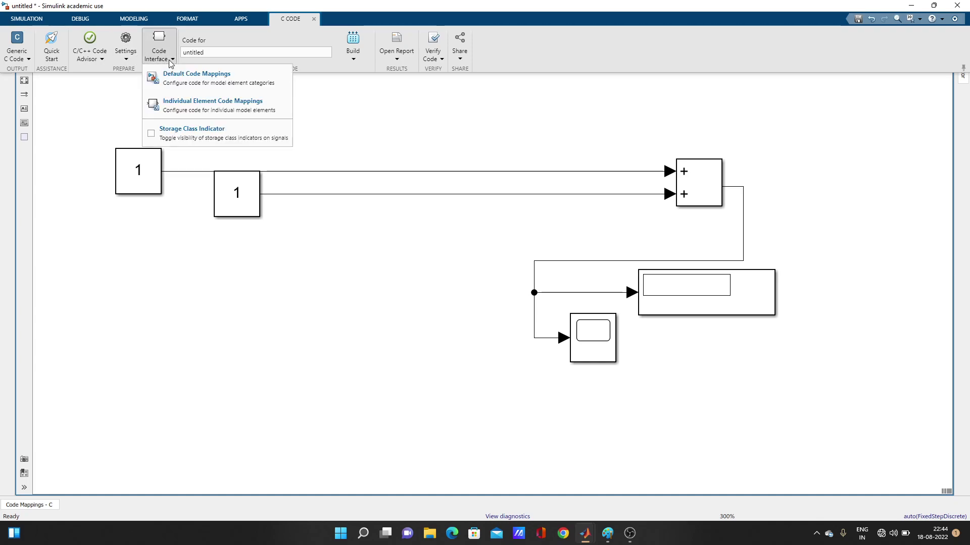
pyautogui.click(171, 61)
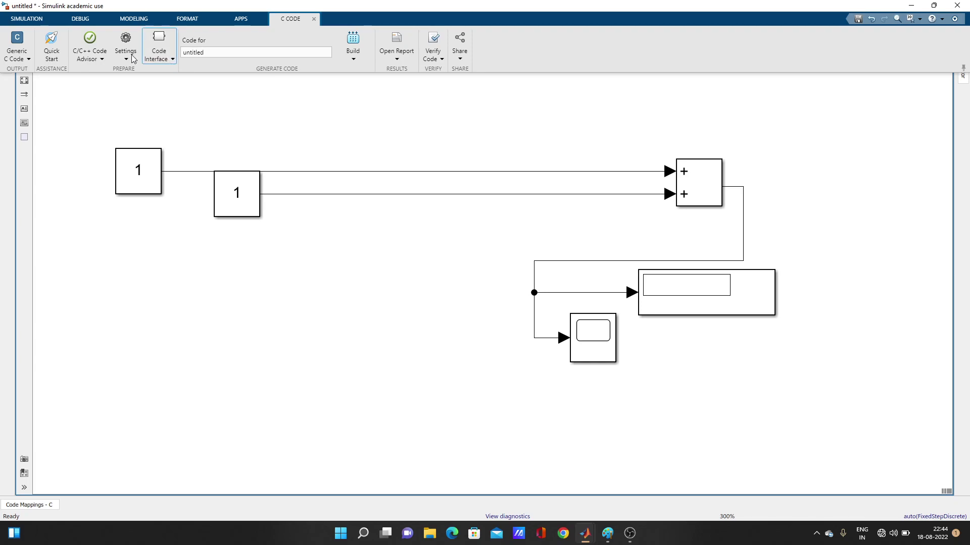
pyautogui.click(101, 60)
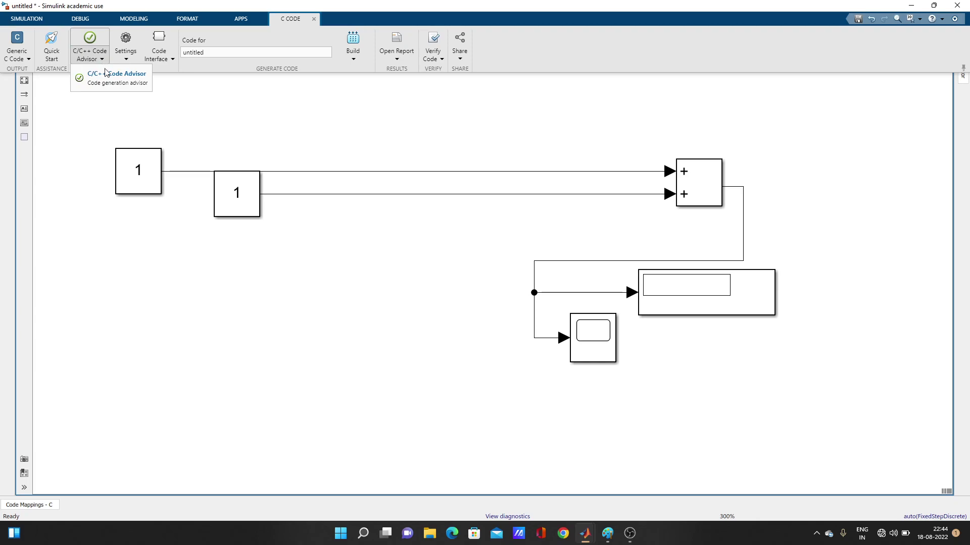
pyautogui.click(128, 59)
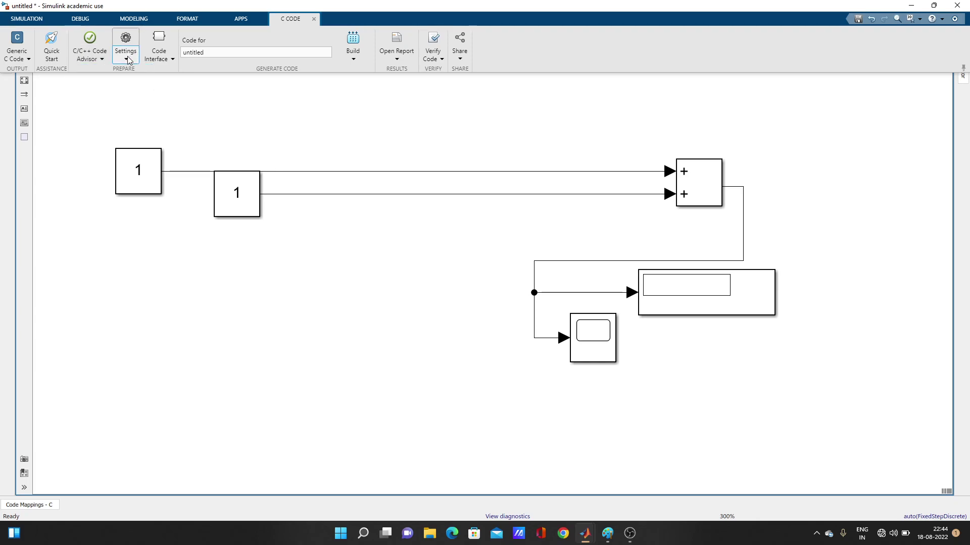
pyautogui.click(126, 59)
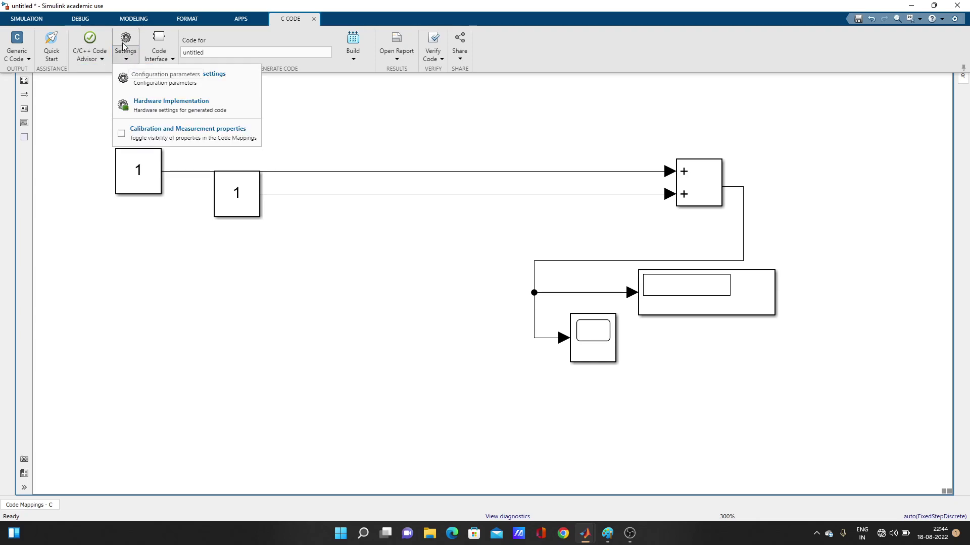
# Examine the Code Generation settings and the available system target files in the model's configuration parameters, keeping grt.tlc
pyautogui.click(125, 39)
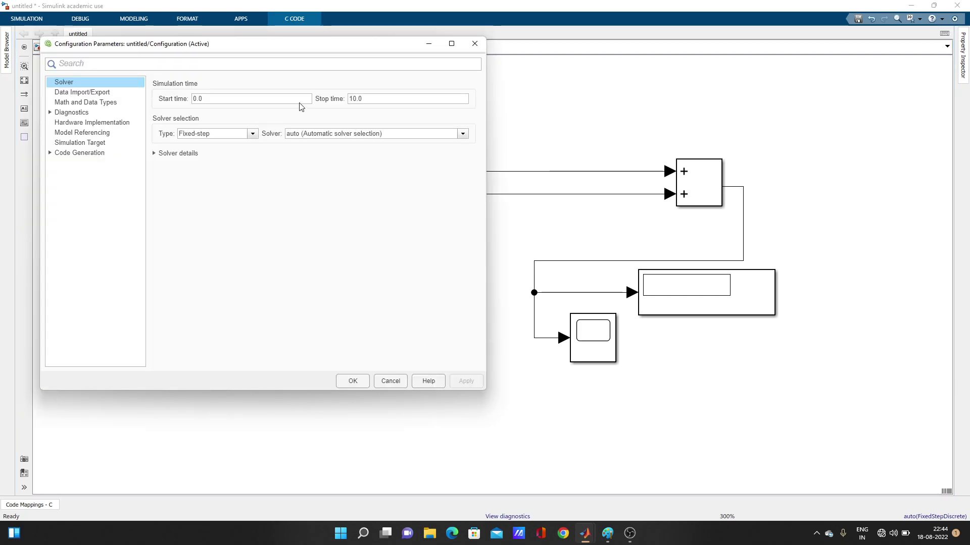
pyautogui.click(90, 154)
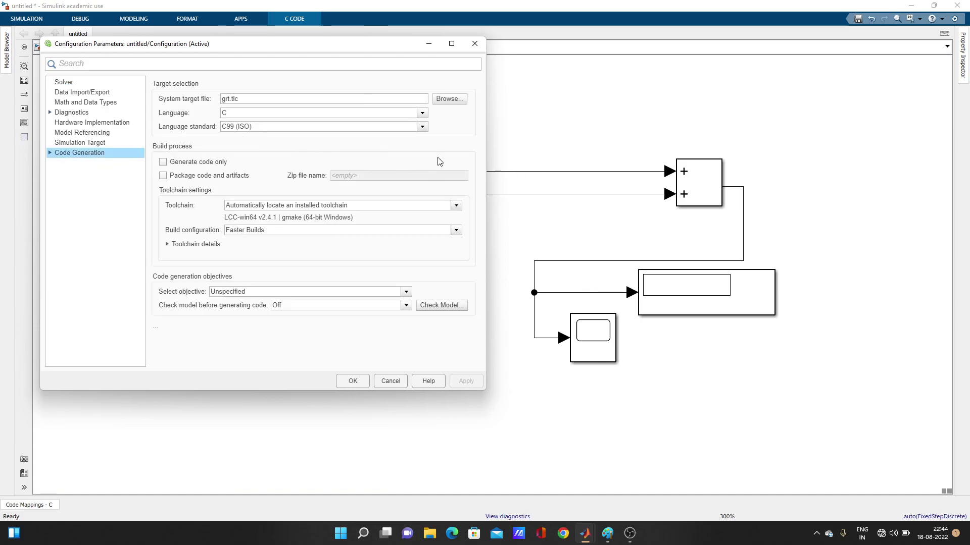
pyautogui.click(447, 100)
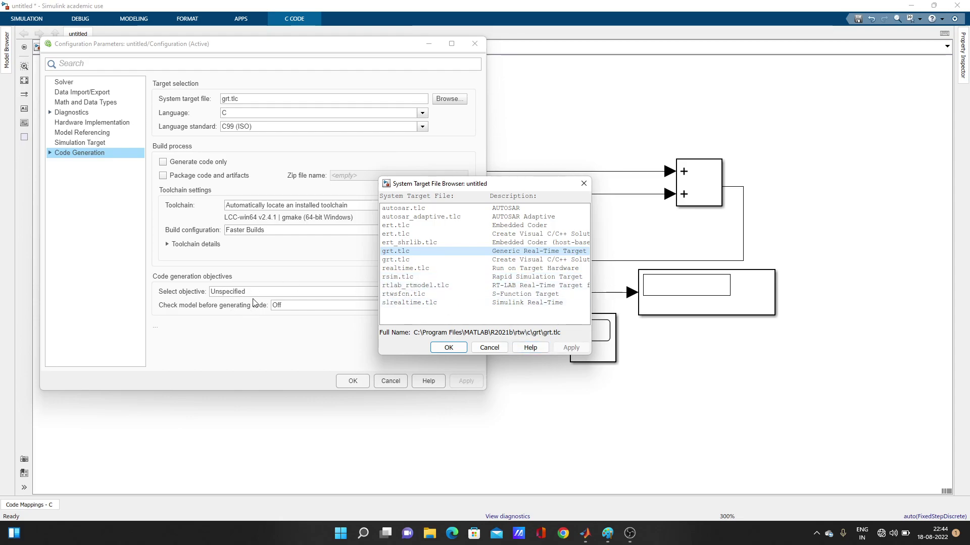
pyautogui.click(461, 348)
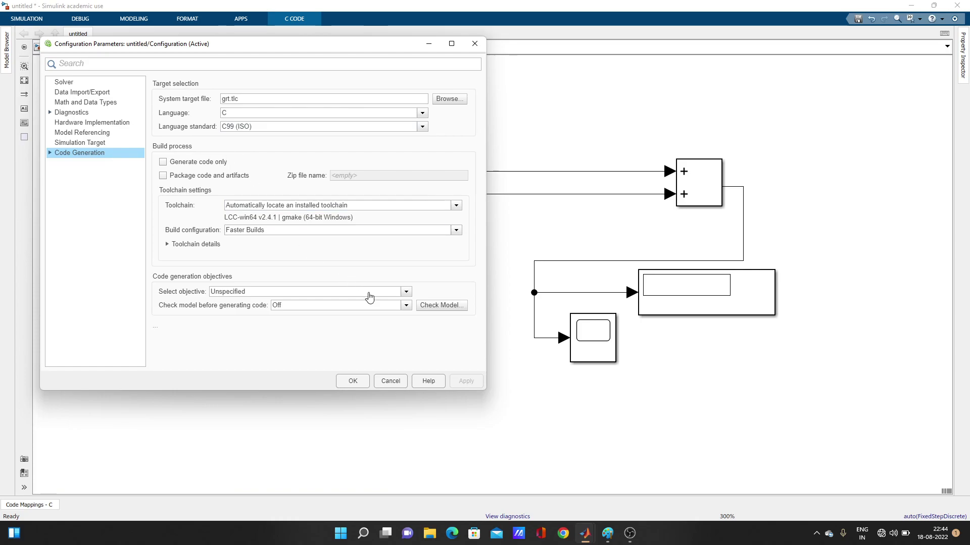
pyautogui.click(352, 381)
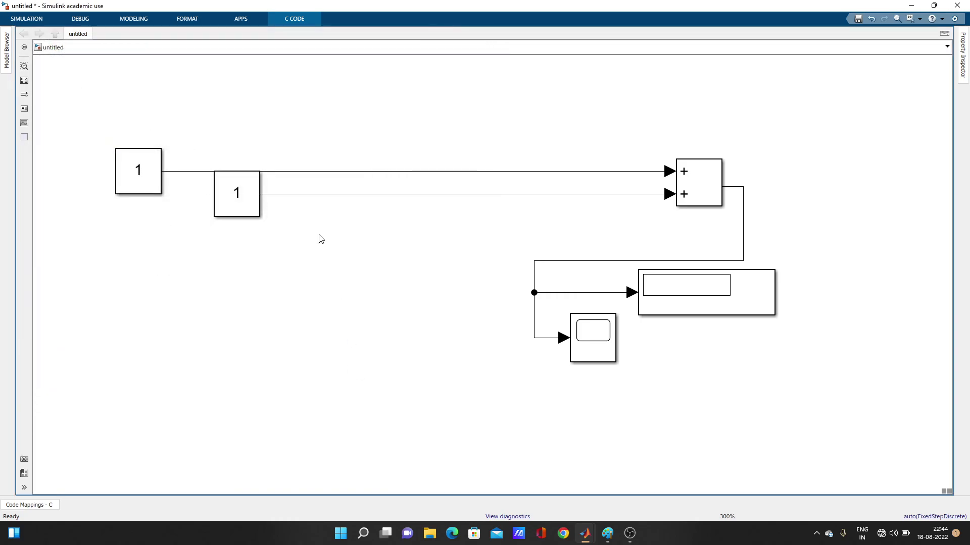
pyautogui.click(631, 533)
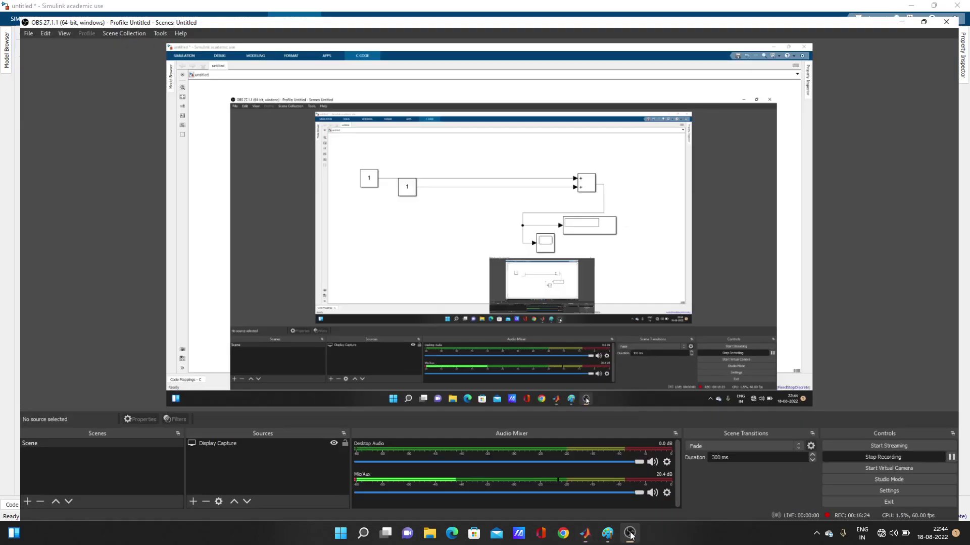